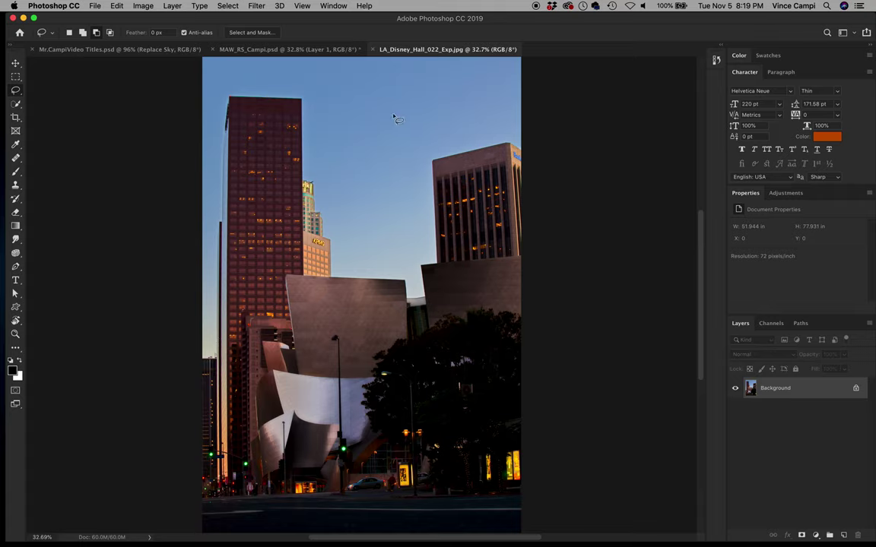
Select the entire LA_Disney_Hall_022_Exp.jpg image and copy it
click(292, 51)
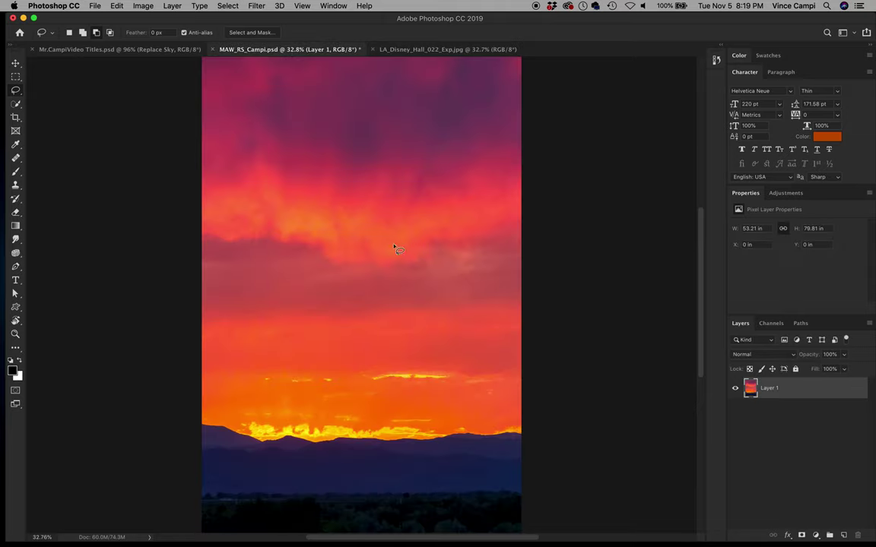
click(397, 52)
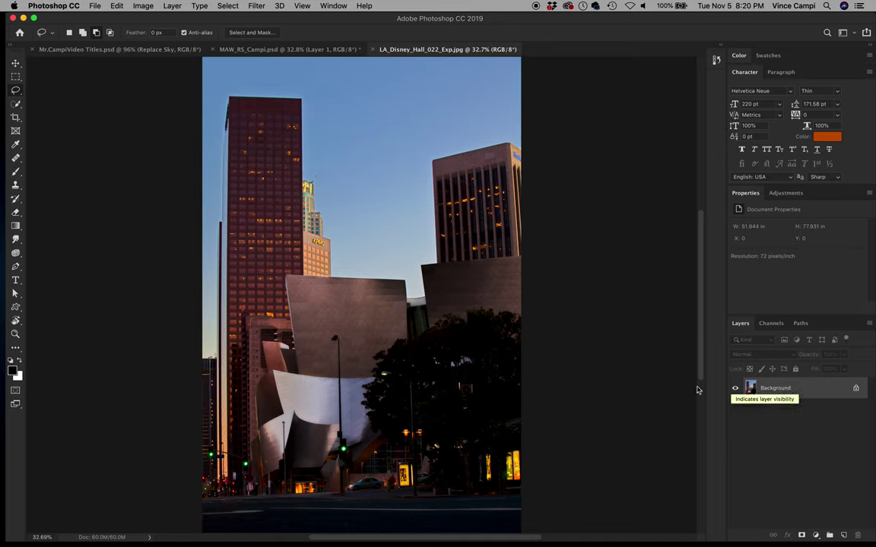
click(226, 6)
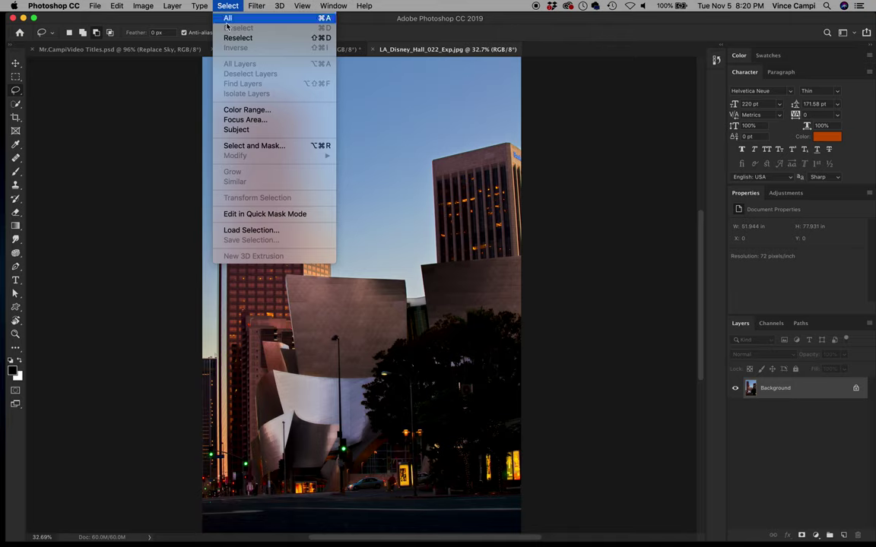
click(318, 18)
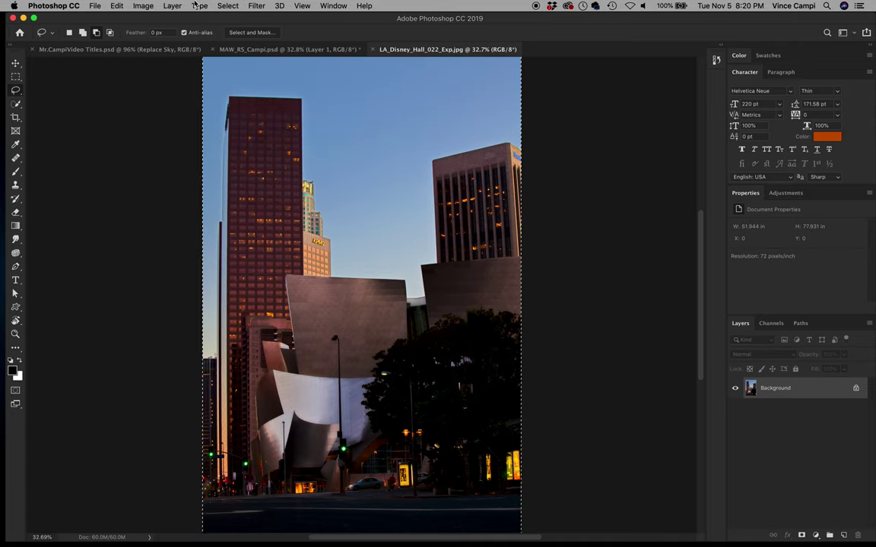
click(115, 5)
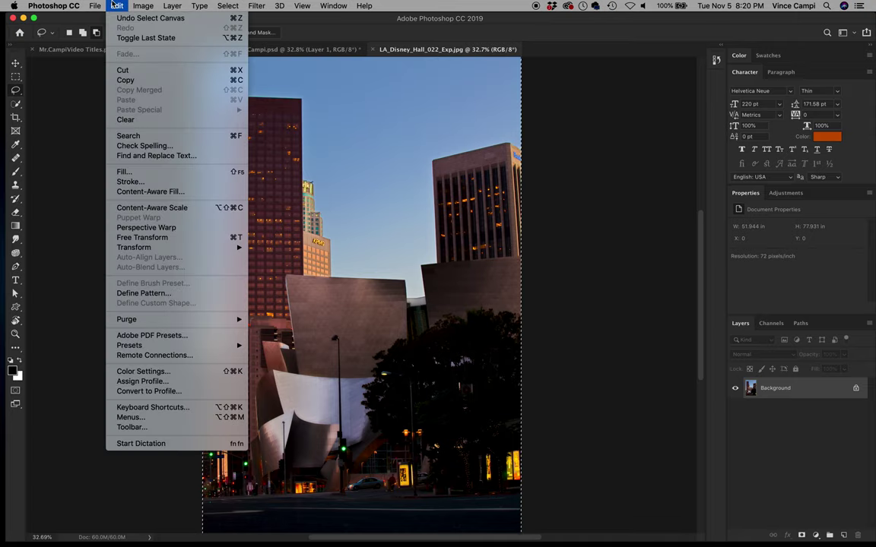
click(148, 81)
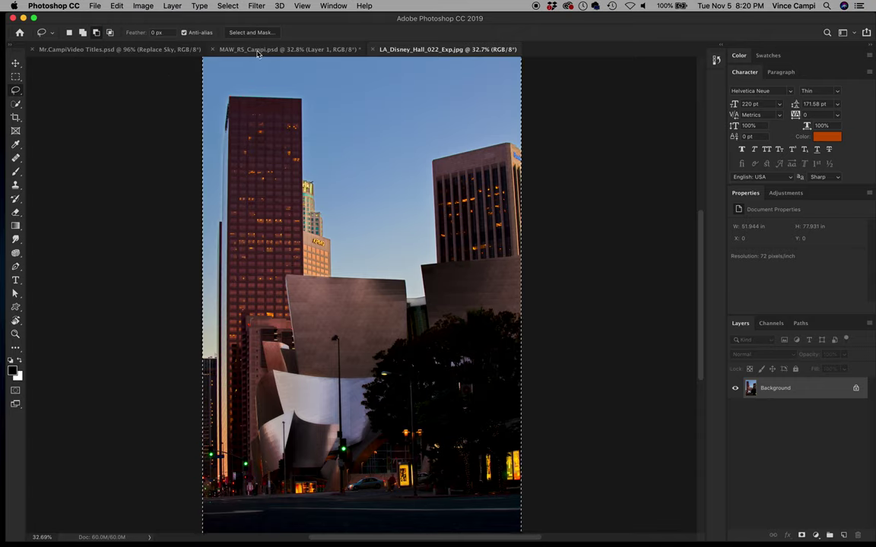
Try pasting the copied skyline photo into the sunset document as a new layer, and delete the pasted layer
click(281, 50)
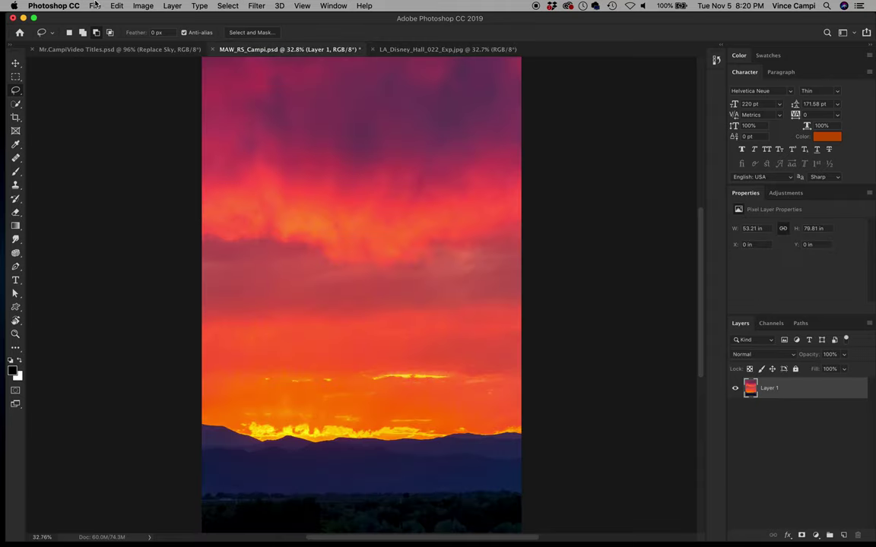
click(119, 6)
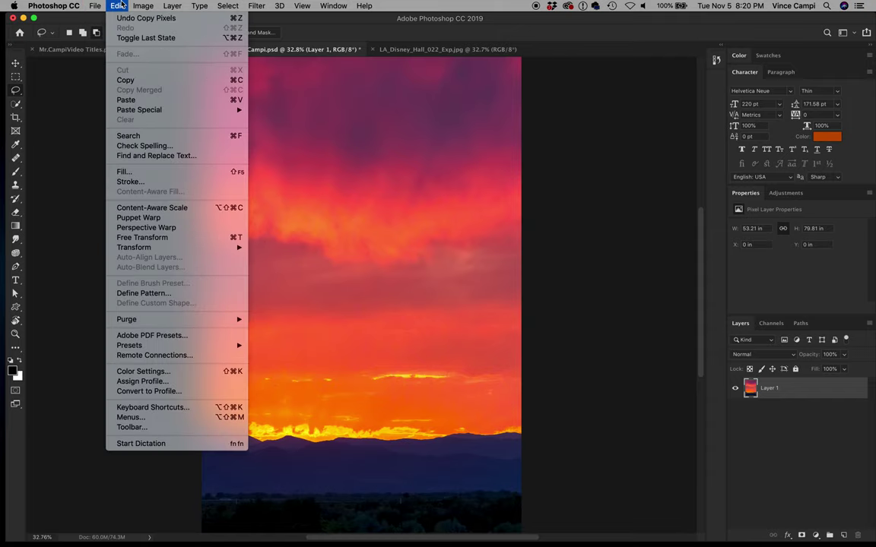
click(119, 101)
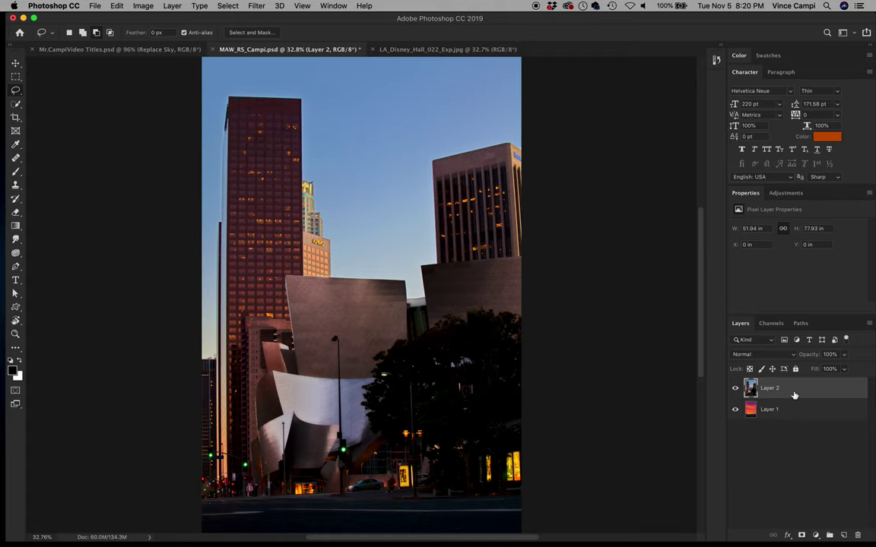
key(BackSpace)
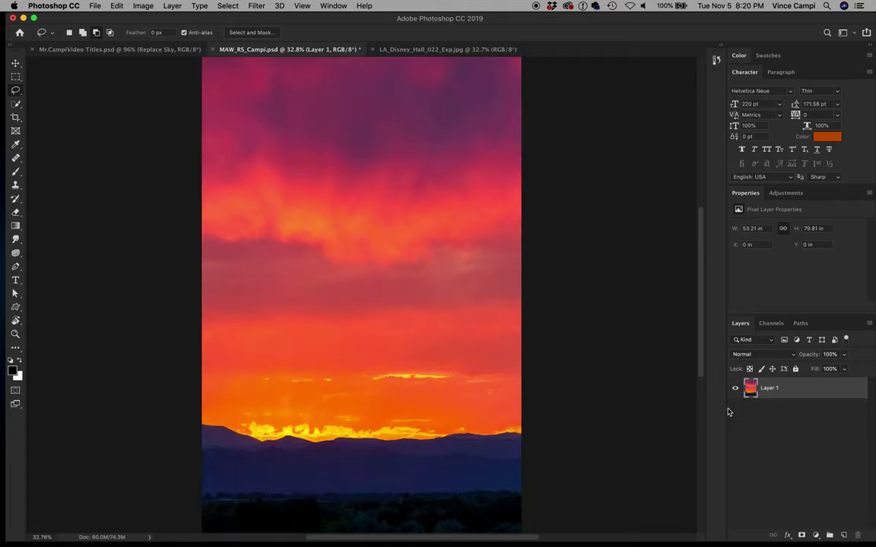
Deselect the LA_Disney_Hall_022_Exp.jpg image and transfer its Background layer into the sunset document above Layer 1
click(425, 51)
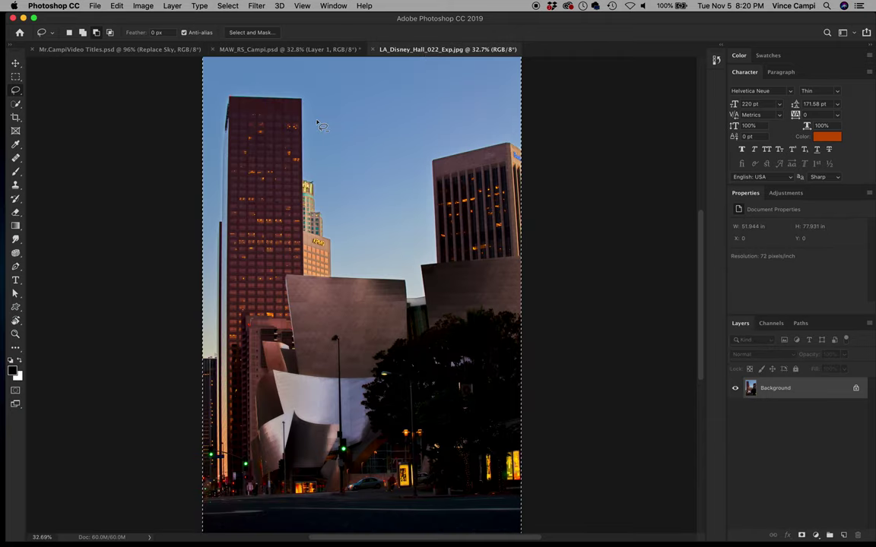
key(super+d)
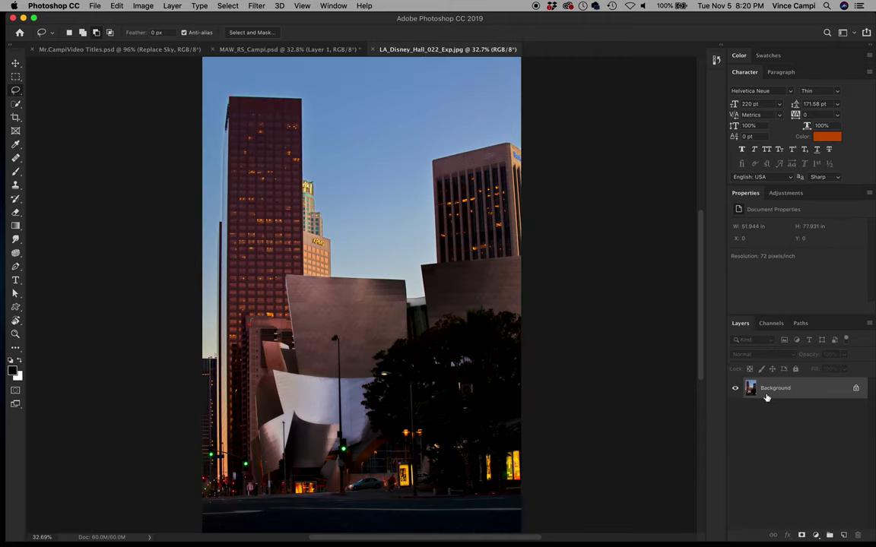
drag(766, 393, 333, 197)
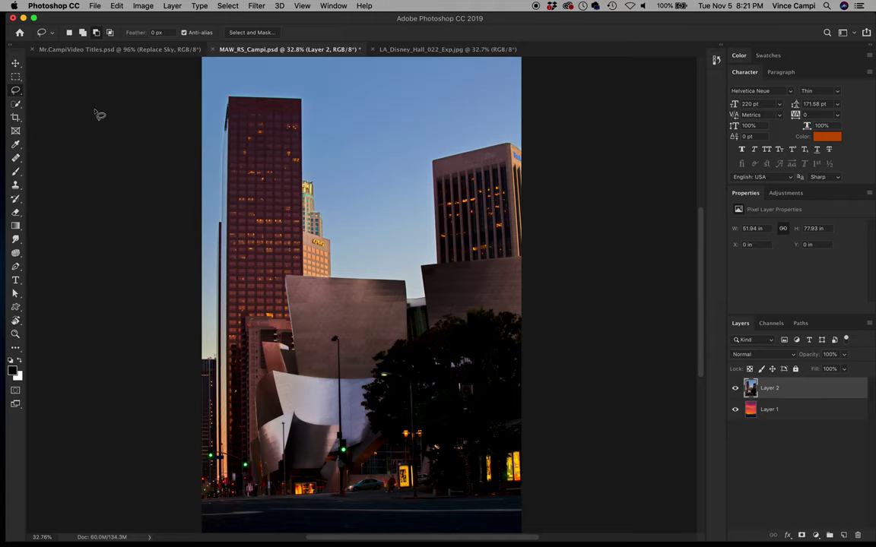
Select the whole blue sky around the buildings on Layer 2 with the Quick Selection tool in Add to selection mode
click(15, 105)
right_click(15, 106)
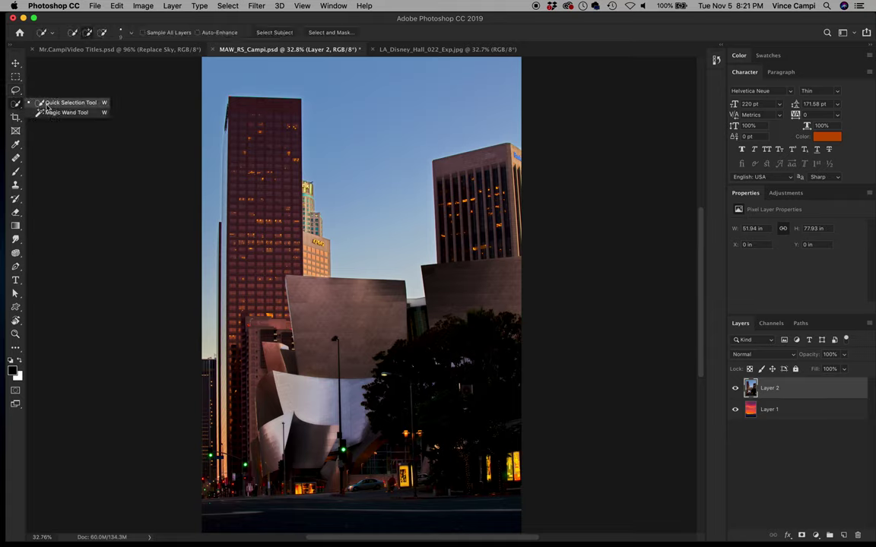
click(46, 105)
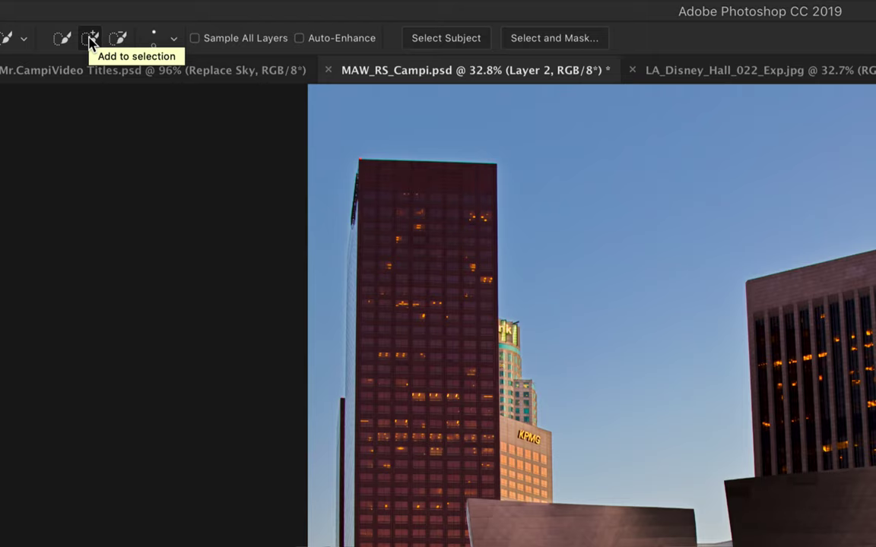
click(91, 40)
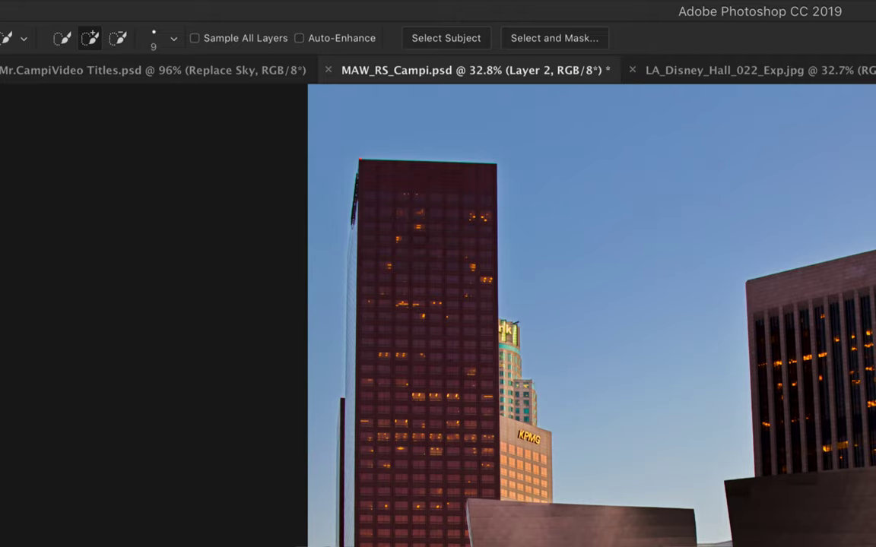
drag(639, 187, 637, 264)
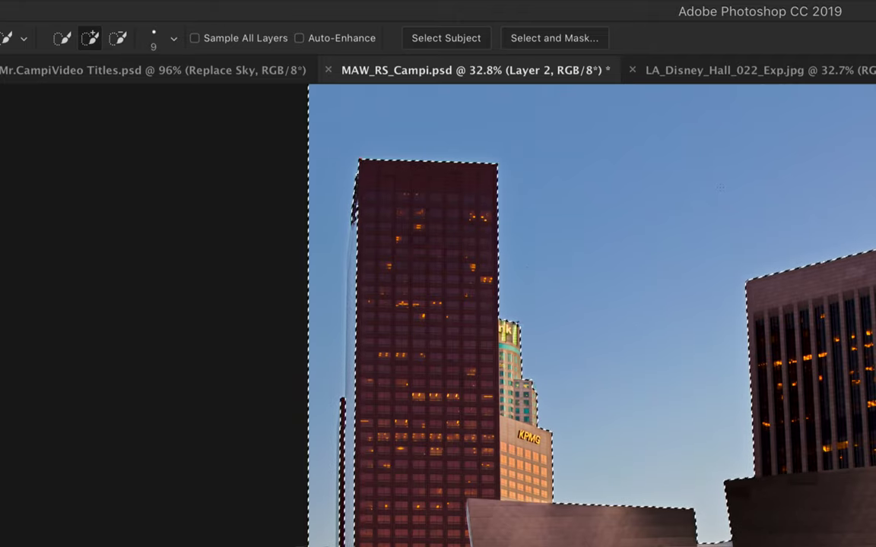
key(ctrl+d)
drag(769, 185, 583, 121)
key(ctrl+shift+d)
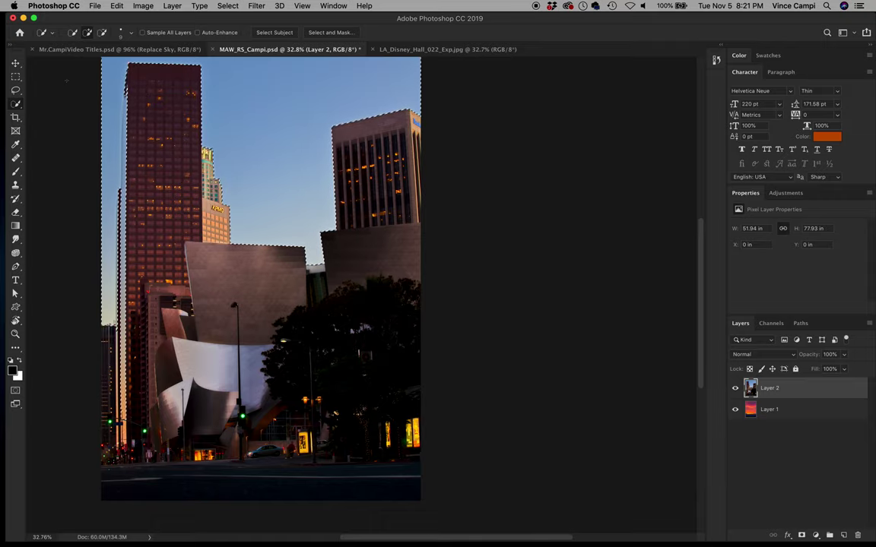
scroll(69, 81, left, 5)
scroll(69, 81, up, 2)
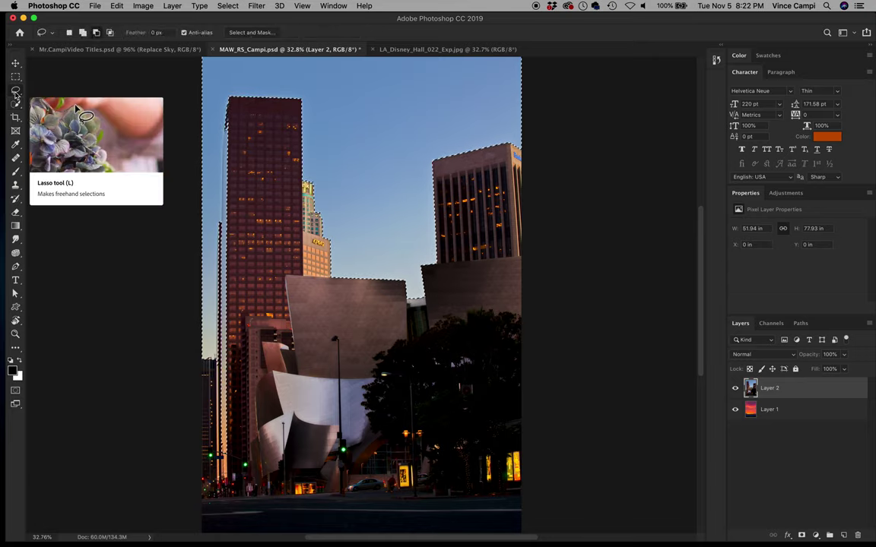
Subtract the pale side face of the tall dark red tower from the sky selection with the Polygonal Lasso tool
click(15, 92)
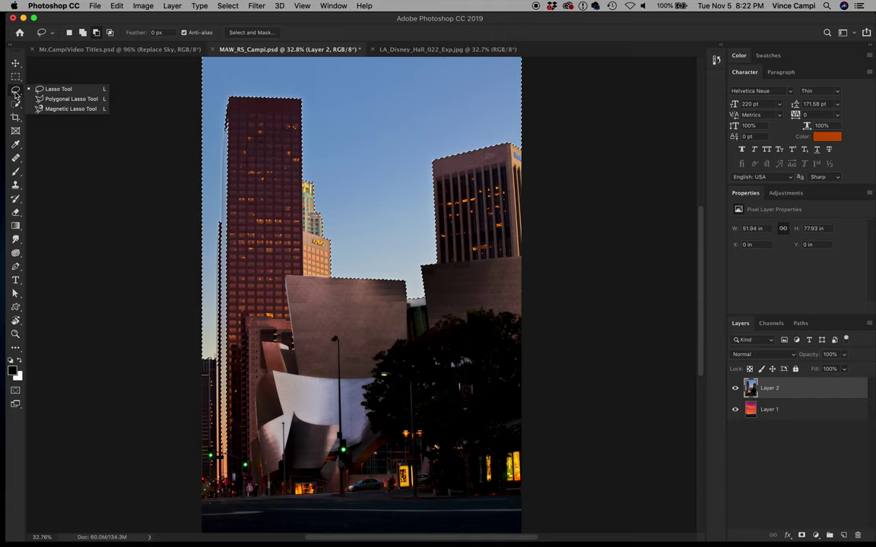
click(69, 100)
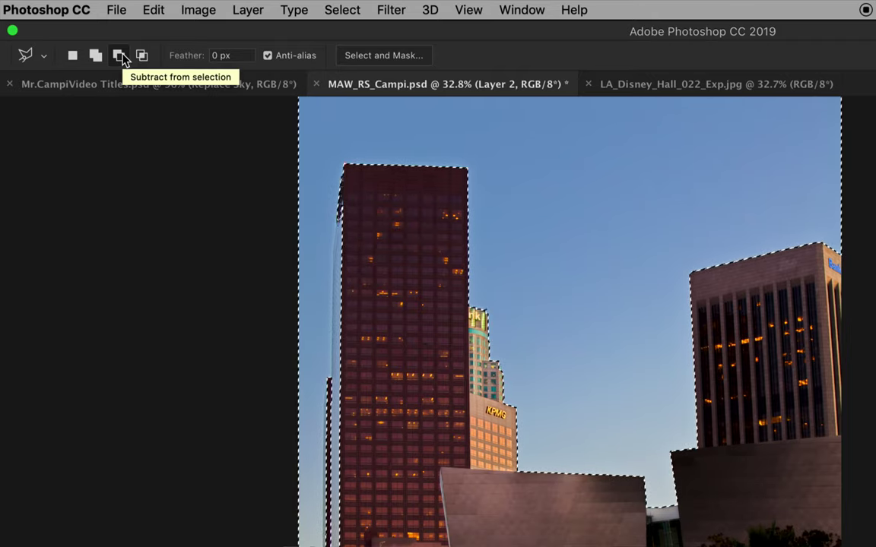
click(120, 56)
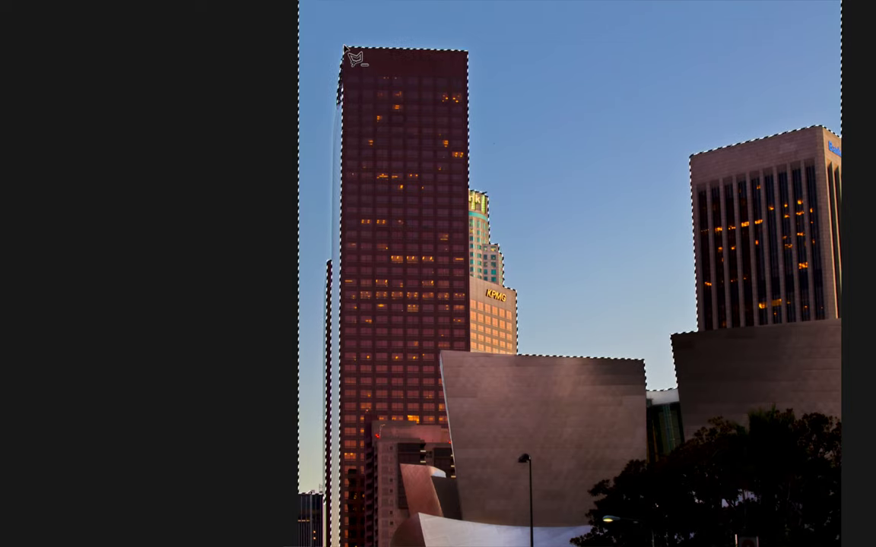
click(347, 50)
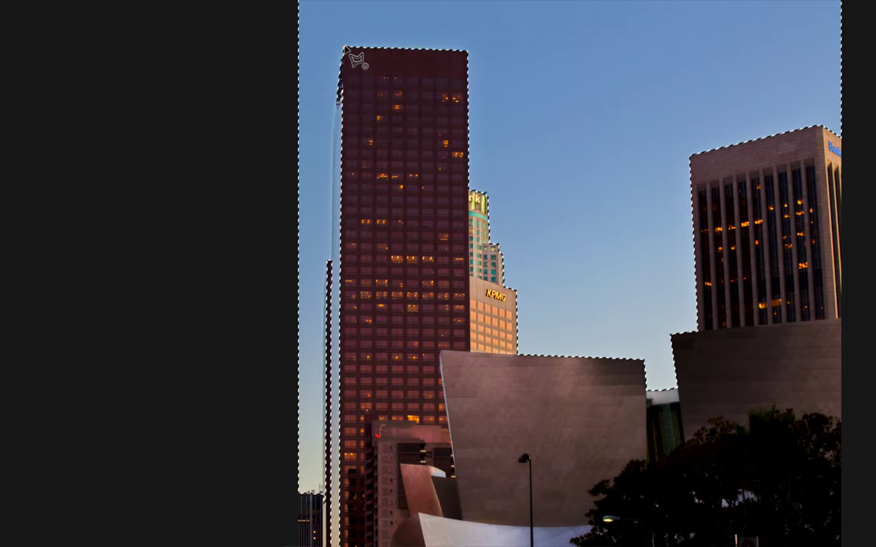
click(334, 125)
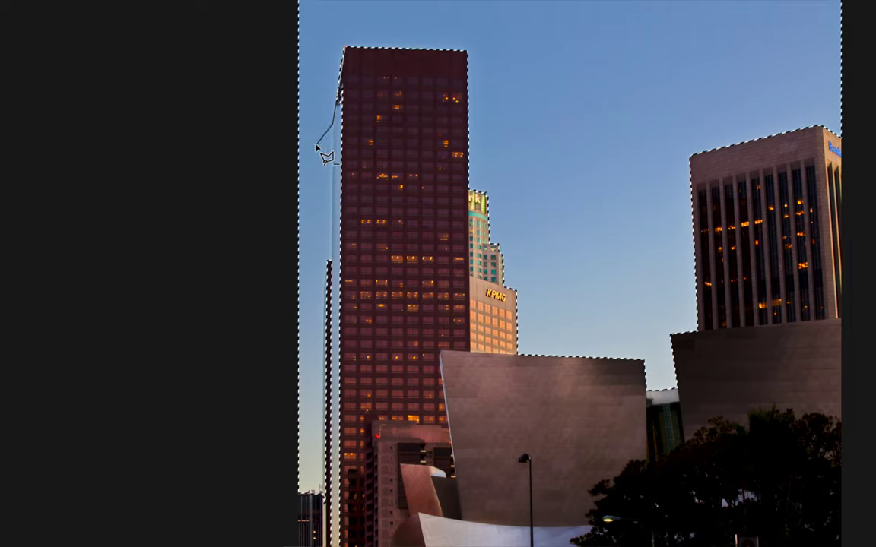
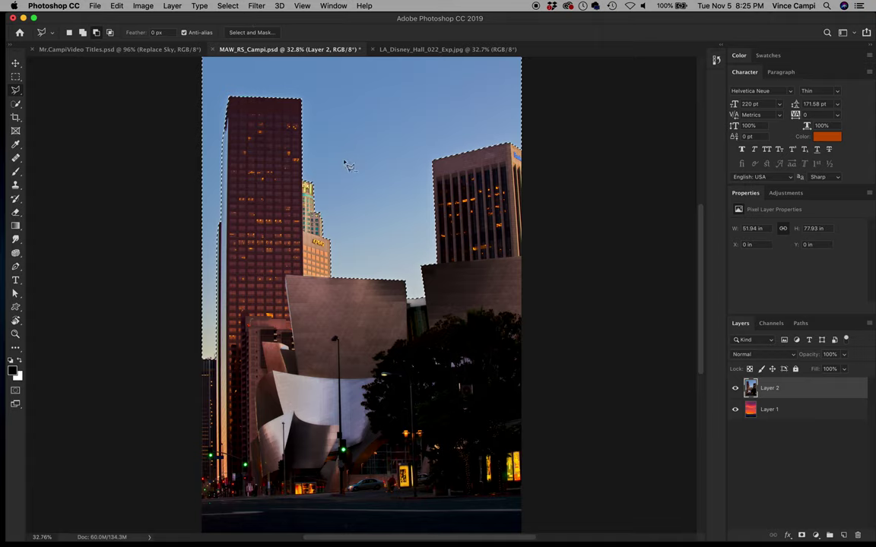
Invert the selection to cover the buildings and open it in Select and Mask with the On Layers view
click(228, 5)
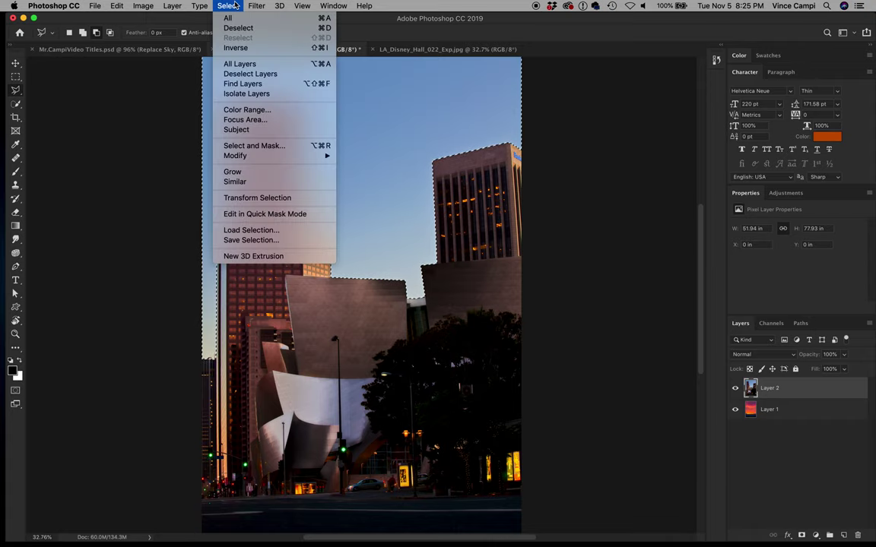
click(244, 48)
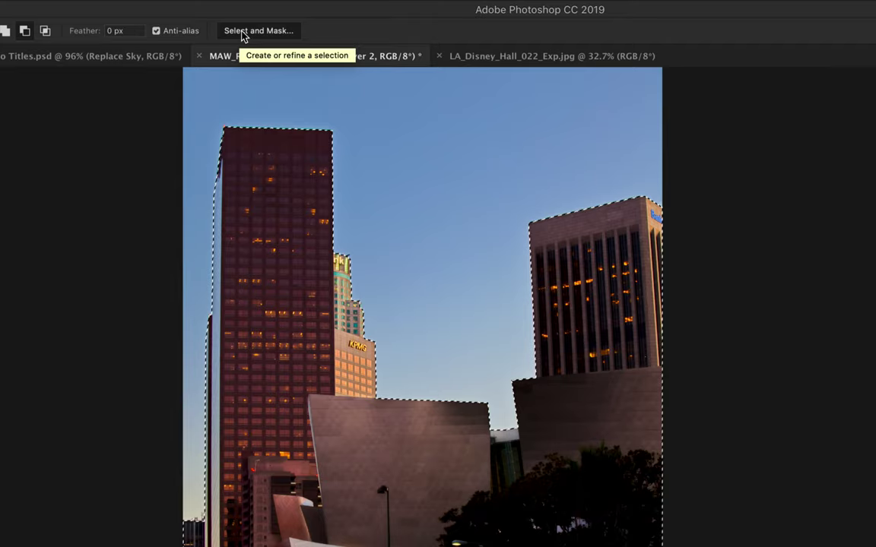
click(239, 33)
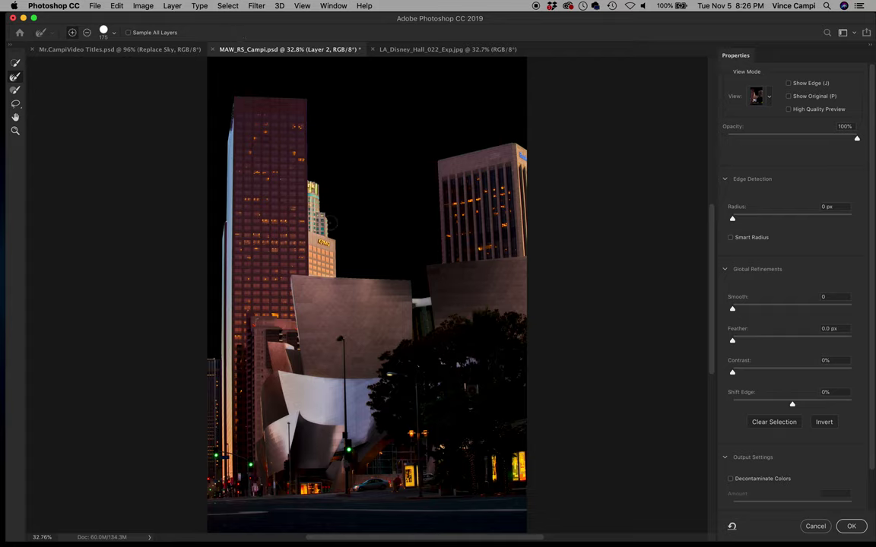
click(770, 99)
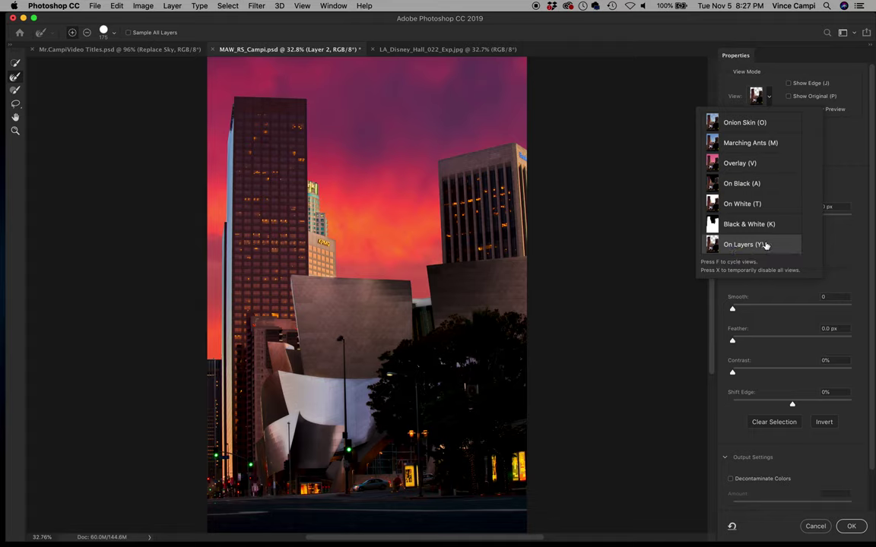
click(846, 152)
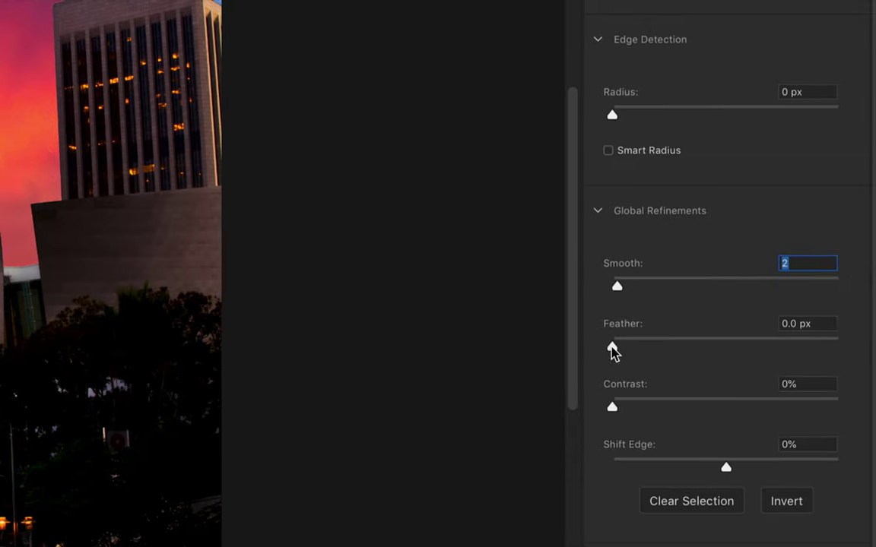
Refine the building mask's edge with Smooth 2, Feather 1.0 px and Shift Edge -47%
drag(610, 352, 625, 349)
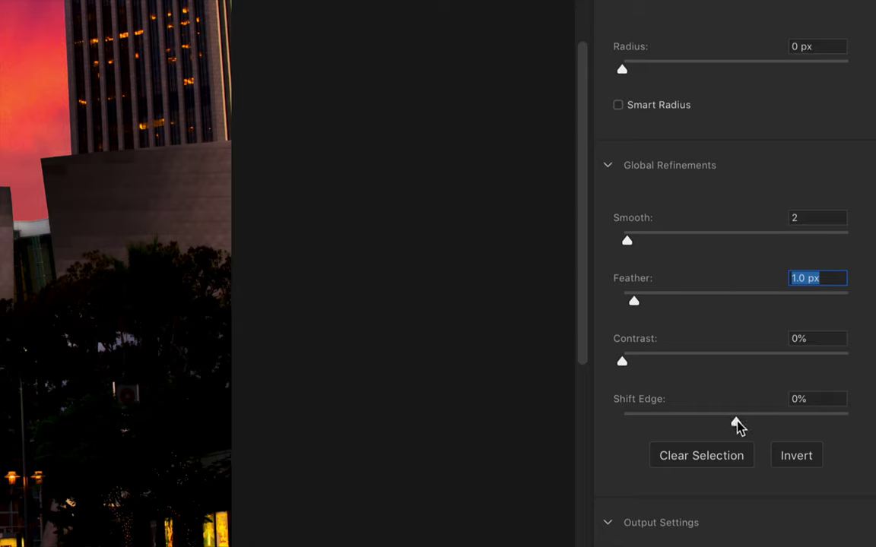
drag(737, 424, 870, 418)
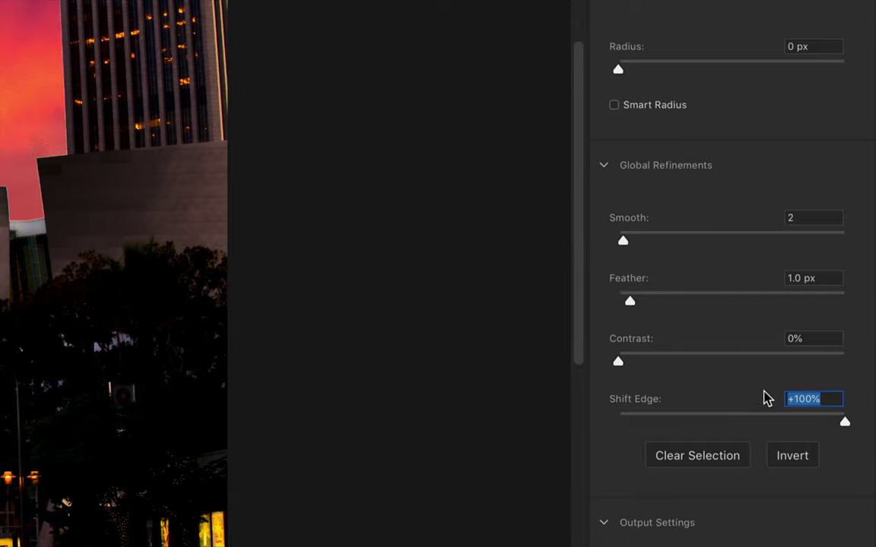
drag(845, 424, 709, 436)
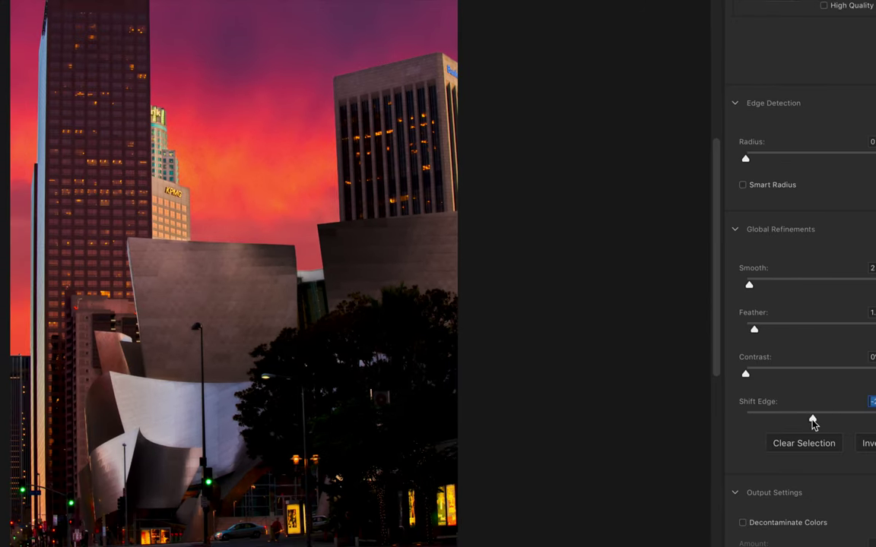
drag(813, 422, 800, 424)
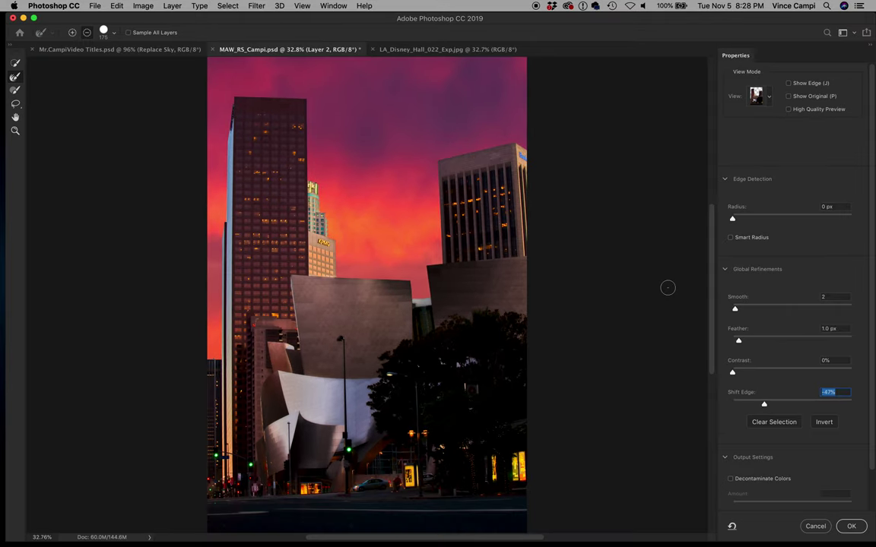
key(alt)
scroll(871, 226, down, 3)
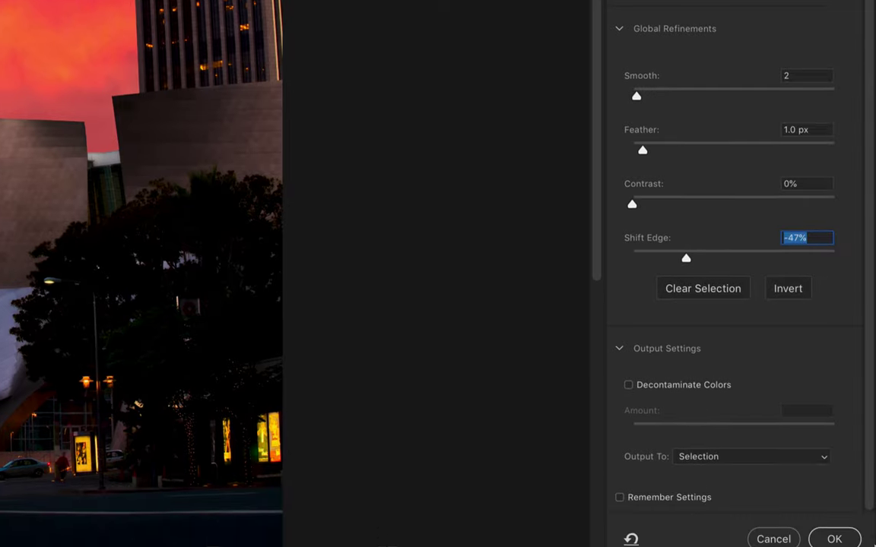
Output the refined building selection as a layer mask on Layer 2 and save the document
click(620, 323)
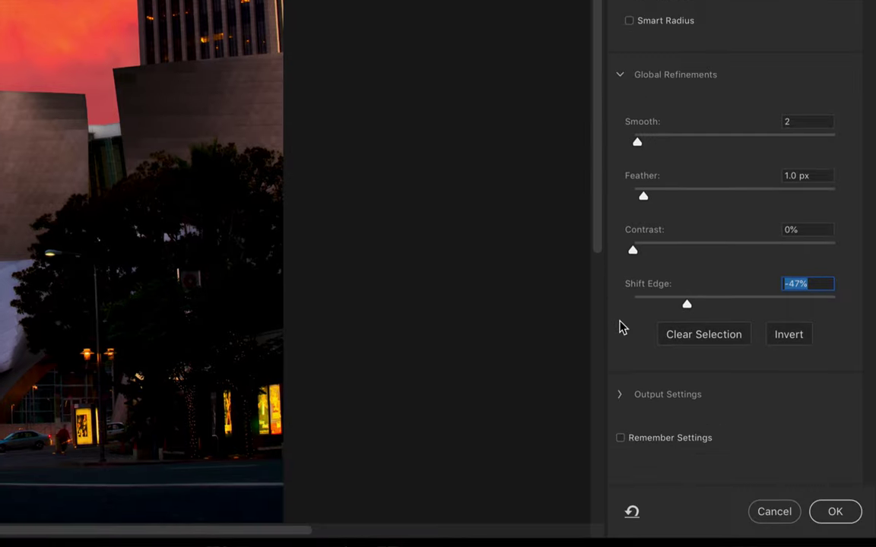
click(619, 397)
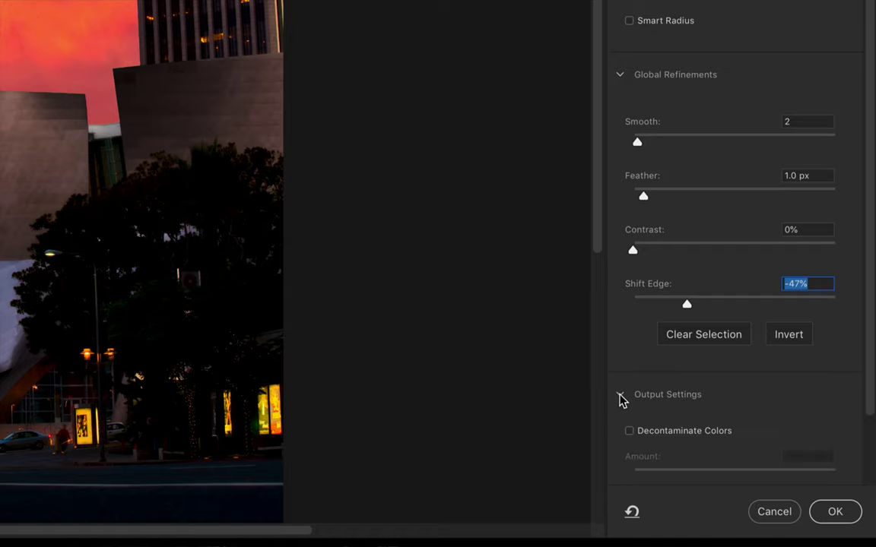
scroll(654, 399, down, 3)
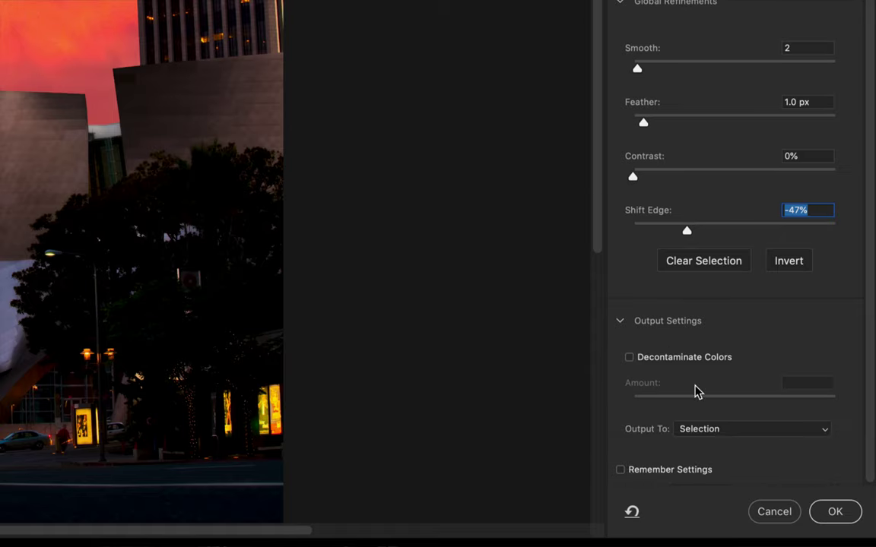
click(715, 430)
click(715, 431)
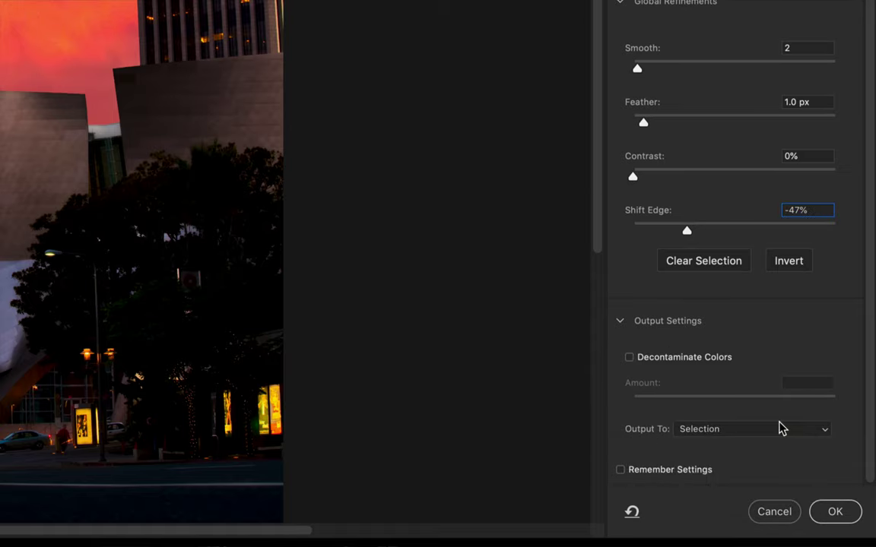
click(823, 431)
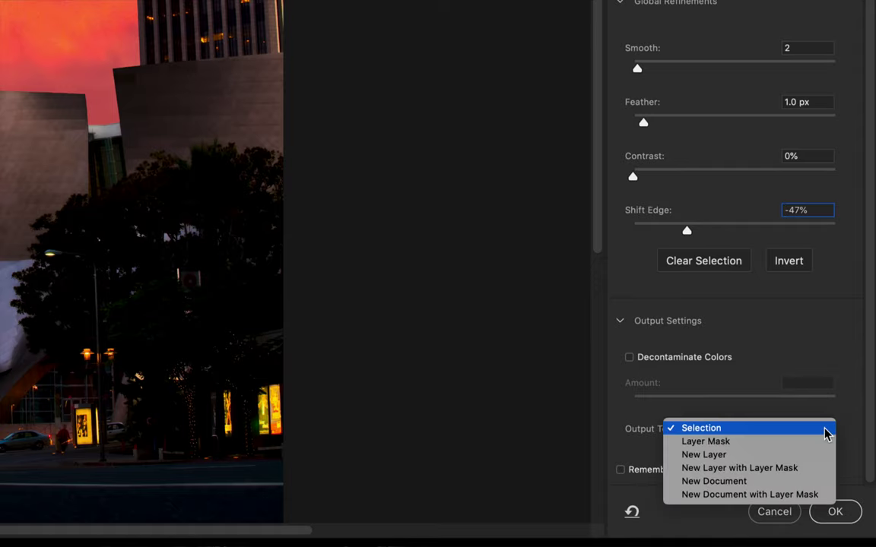
click(705, 445)
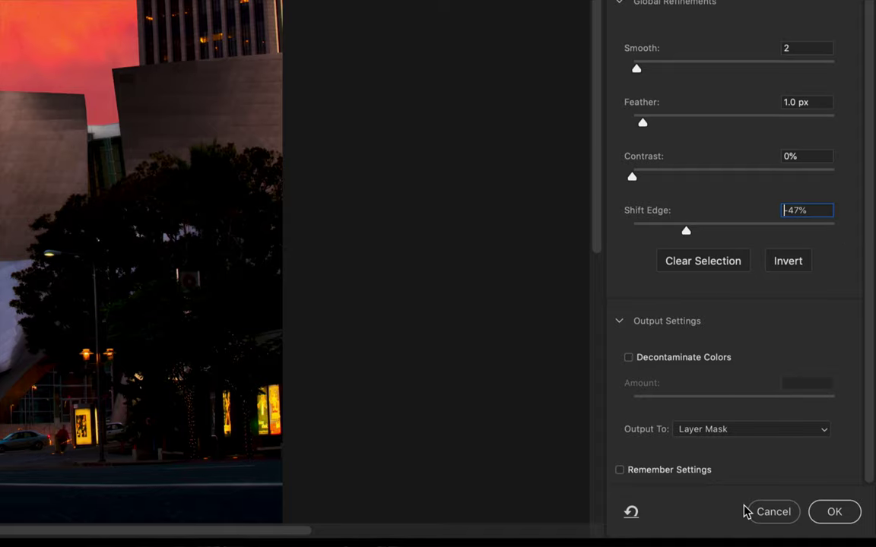
click(835, 513)
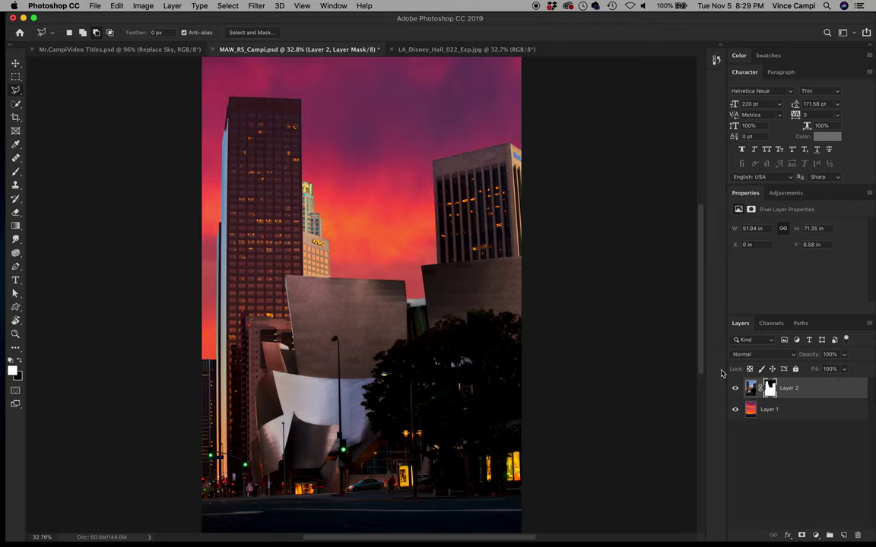
key(super+s)
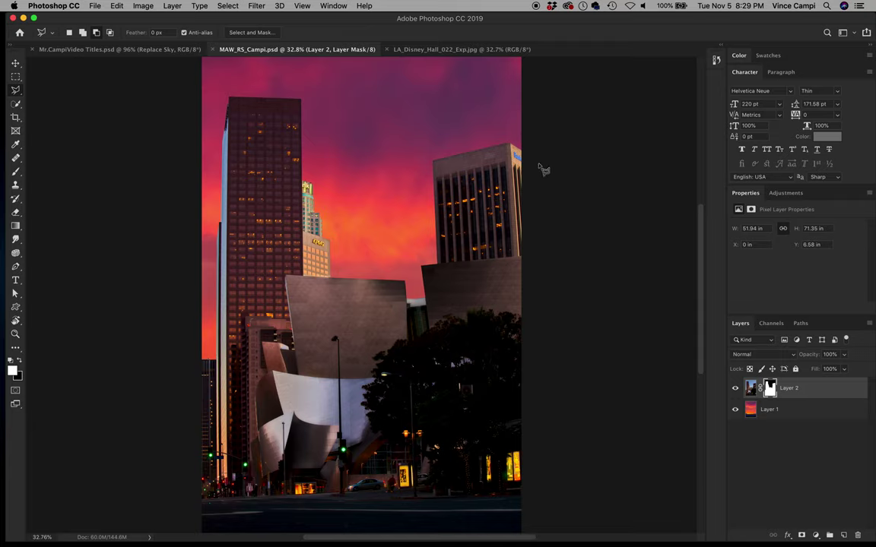
Switch to the Move tool with Show Transform Controls turned on, with the whole image in view
click(16, 65)
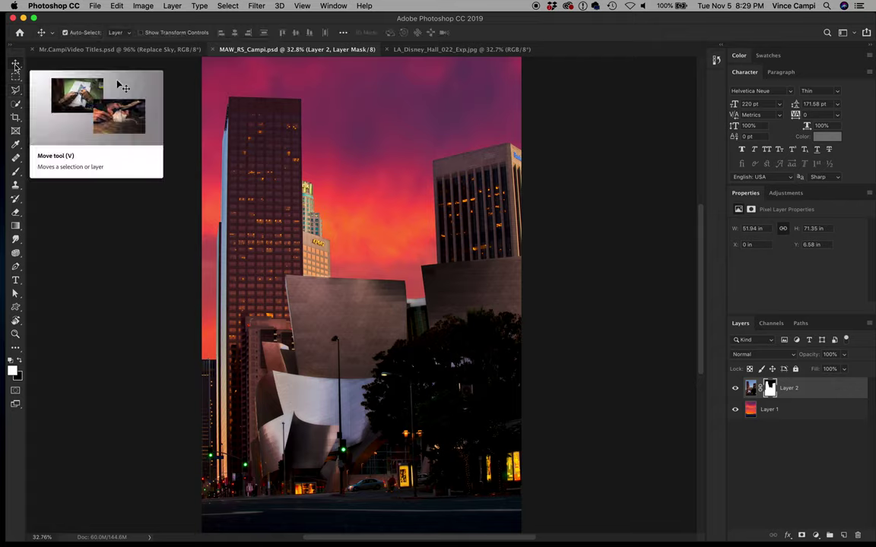
click(140, 33)
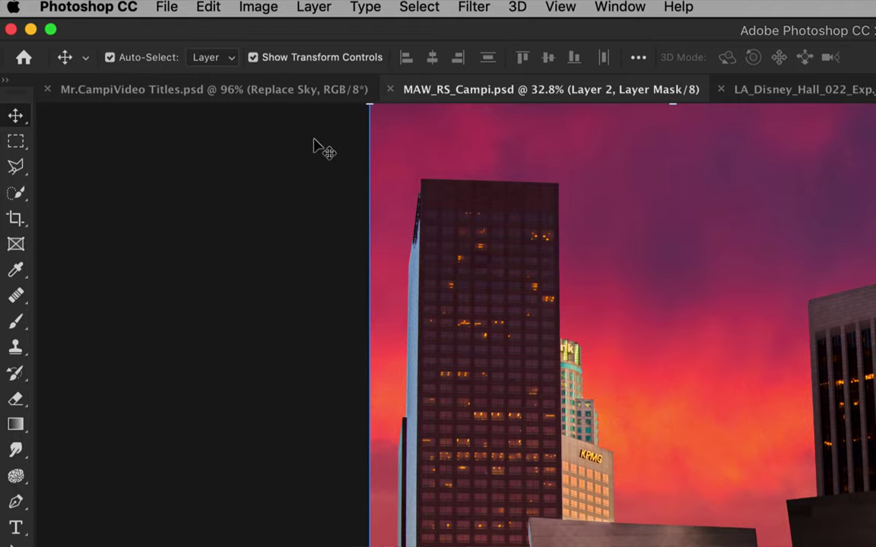
key(super)
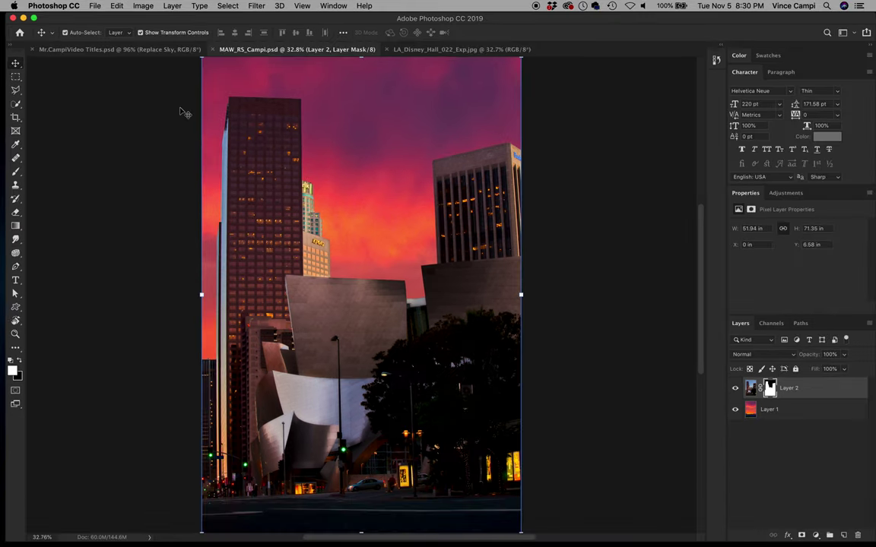
key(super+minus)
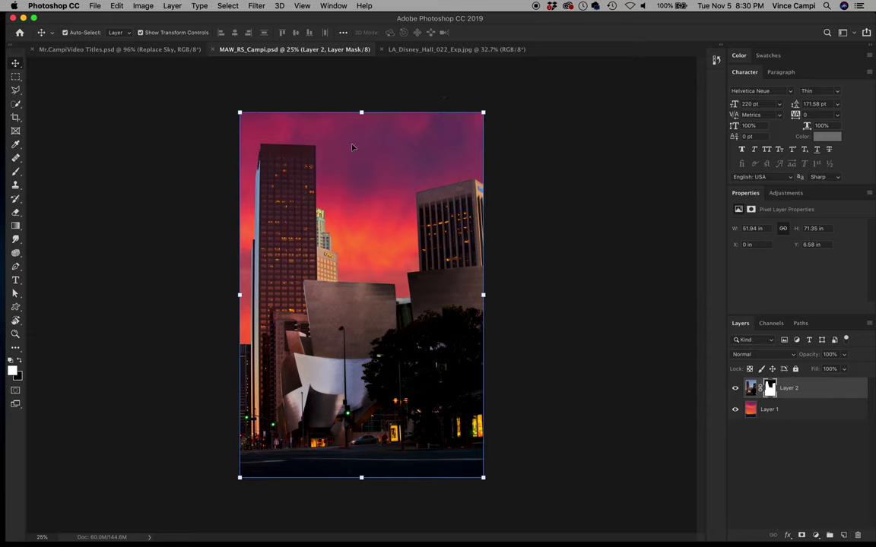
drag(494, 102, 353, 89)
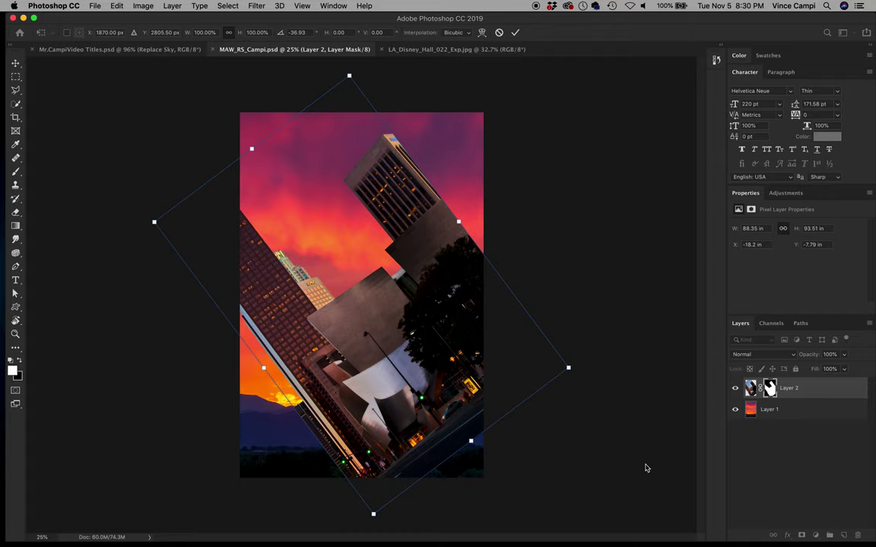
click(514, 32)
key(super+z)
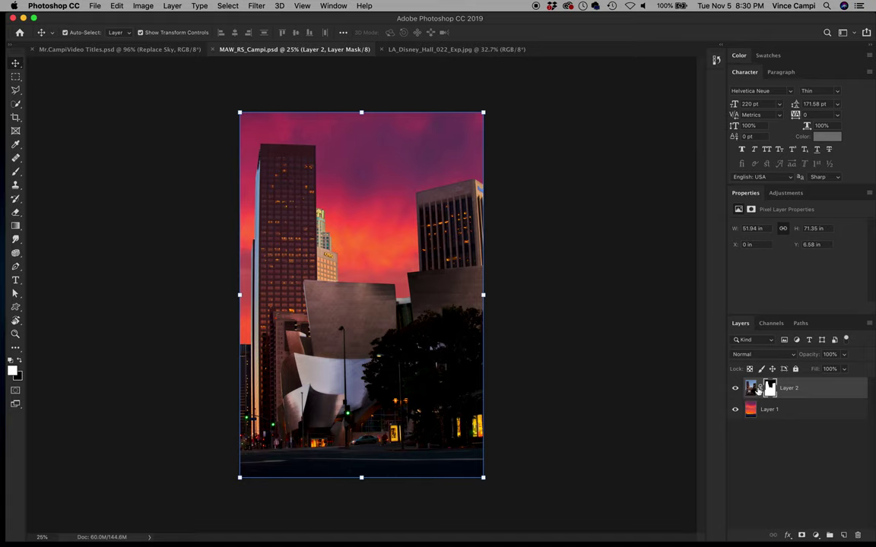
Rotate the sunset sky on Layer 1 by 179.96 degrees, move it up behind the buildings, and save the document
click(753, 410)
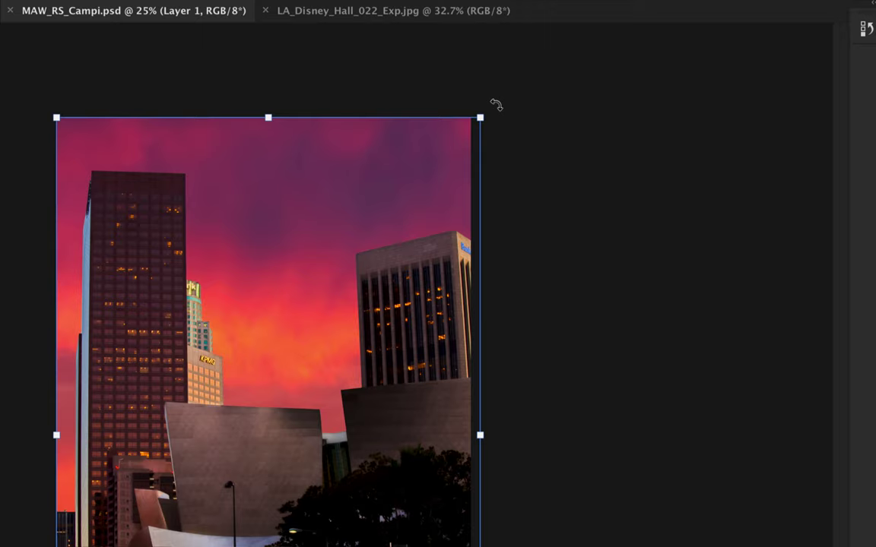
drag(495, 105, 161, 541)
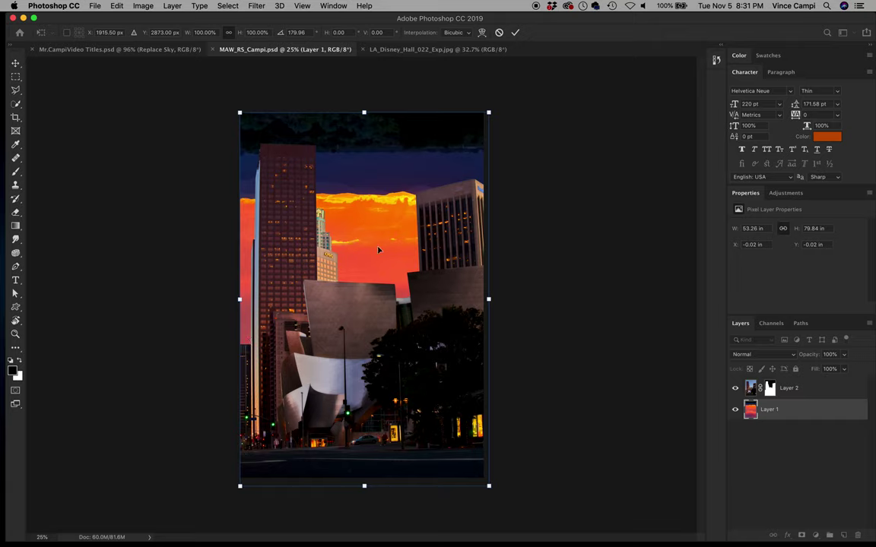
drag(378, 249, 377, 190)
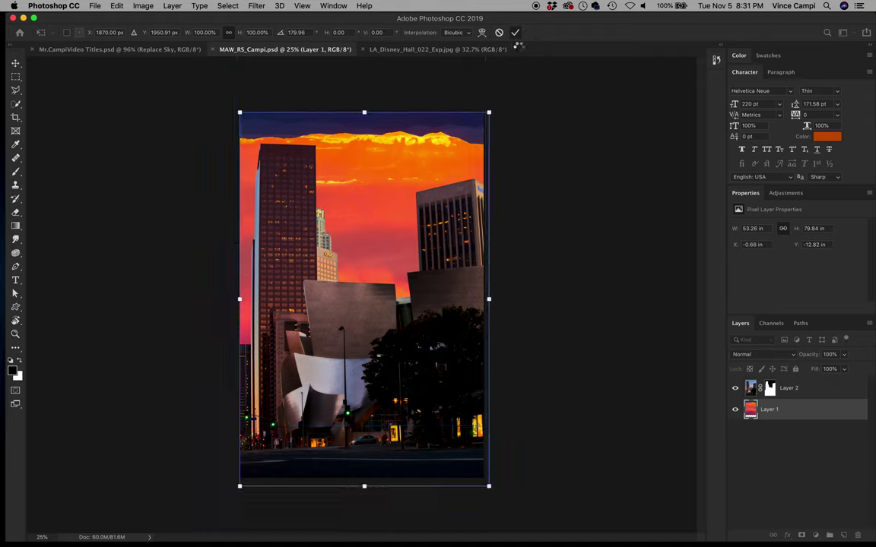
click(516, 34)
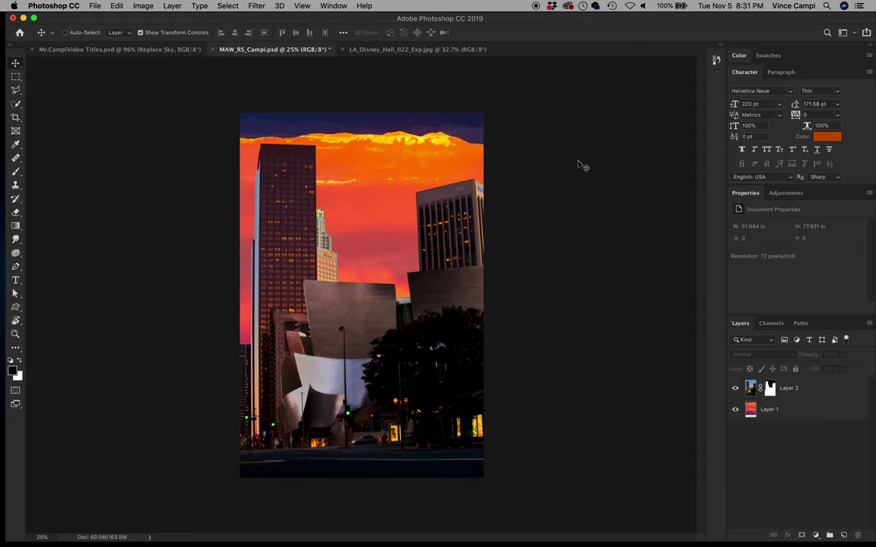
key(super+s)
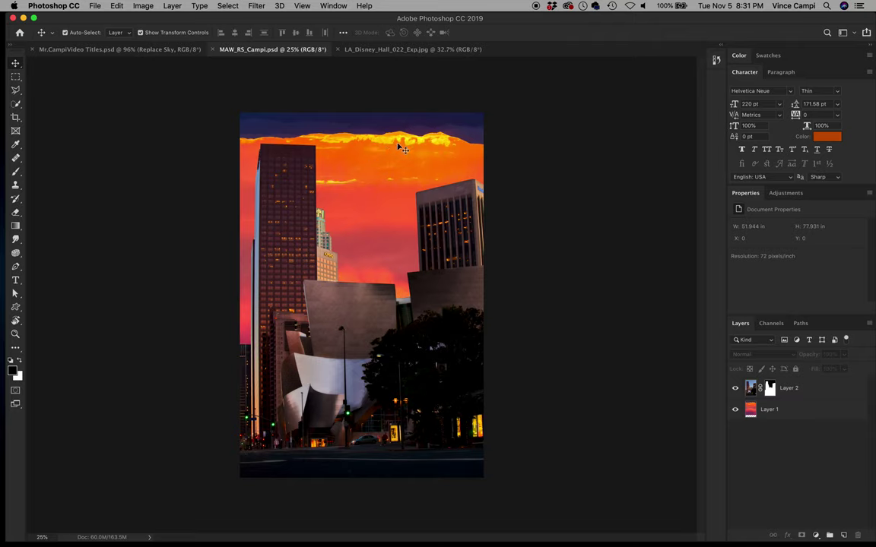
Add a Photo Filter adjustment layer above Layer 2 and toggle its visibility to compare the image with and without it
click(812, 389)
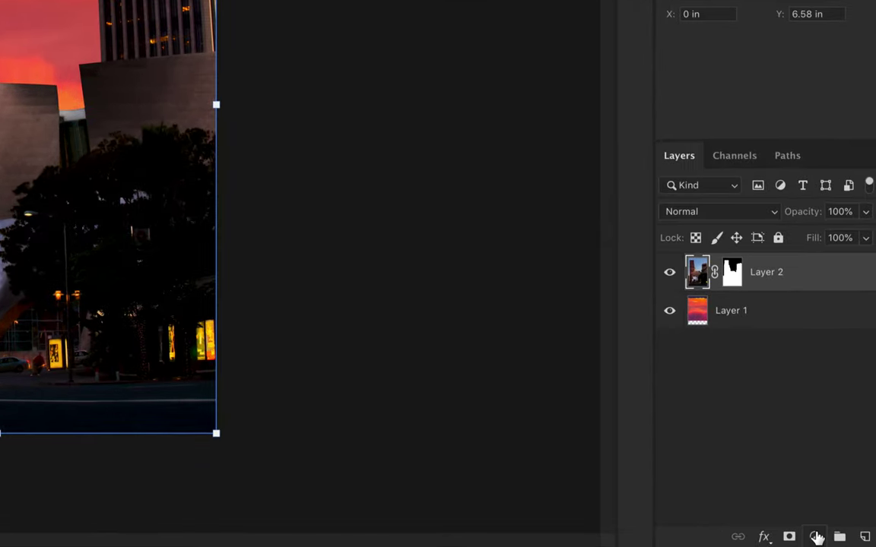
click(815, 525)
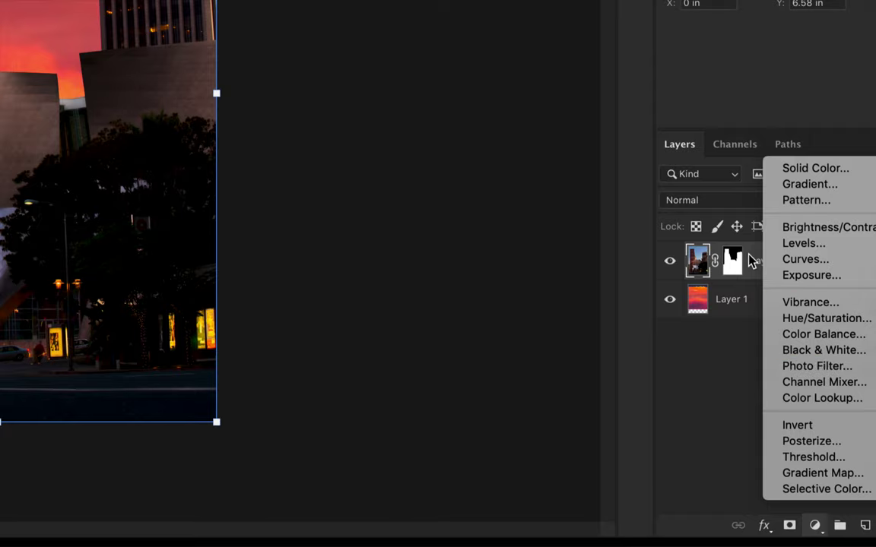
click(812, 369)
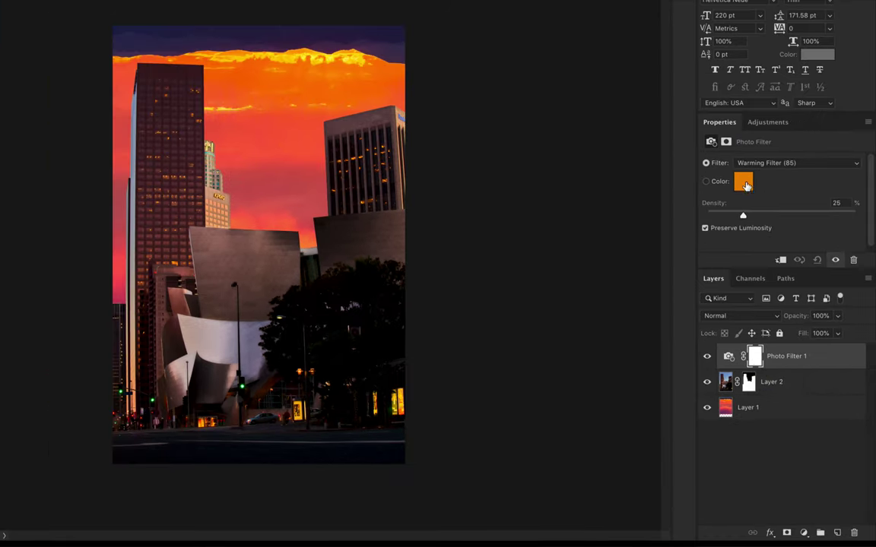
click(706, 357)
click(706, 358)
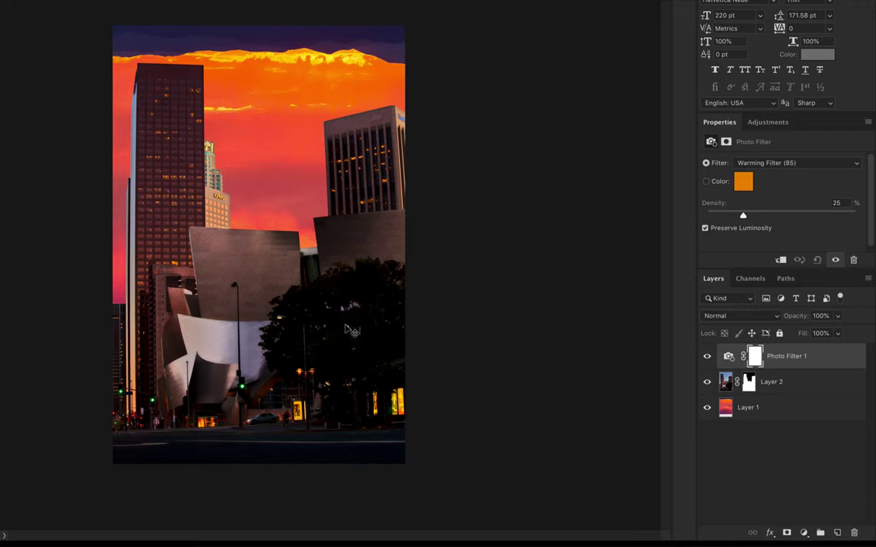
Try the Warming Filter (LBA), Cooling Filter (80), Red and Orange presets on the photo filter, then restore Warming Filter (85)
click(768, 166)
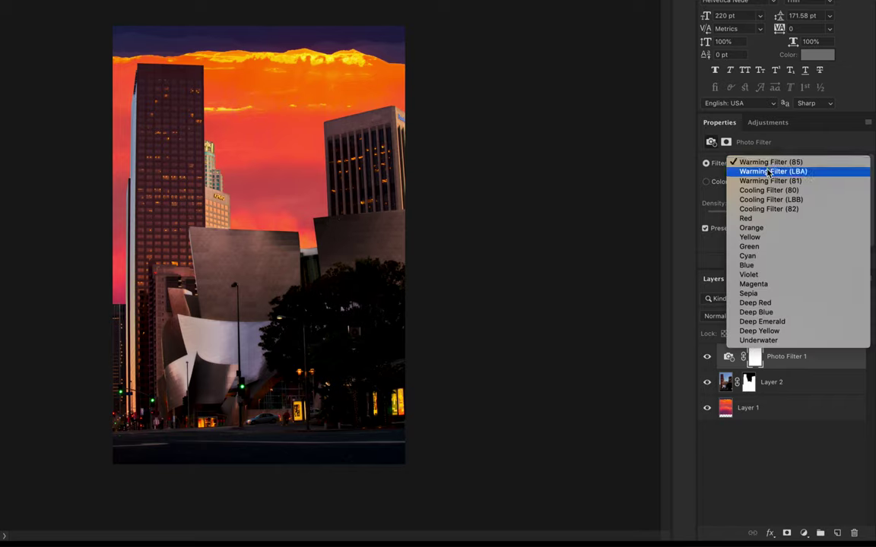
click(769, 173)
click(768, 167)
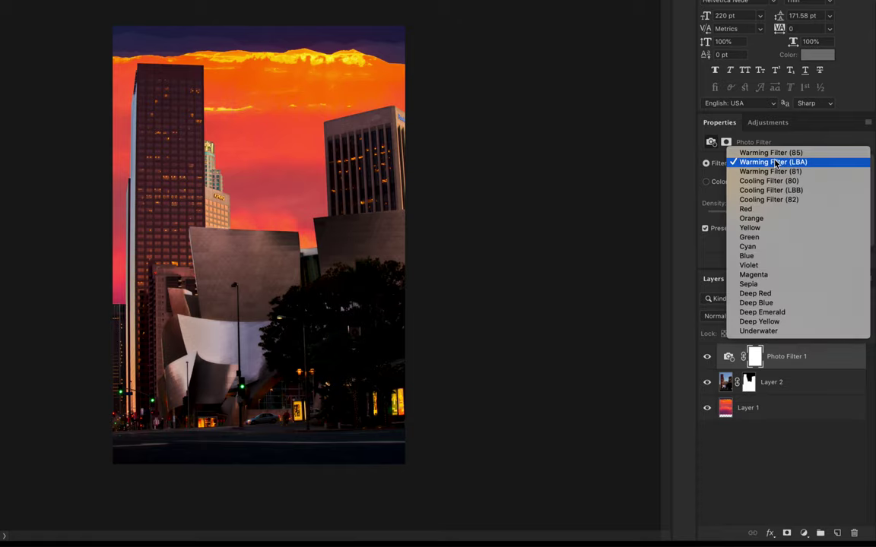
click(772, 181)
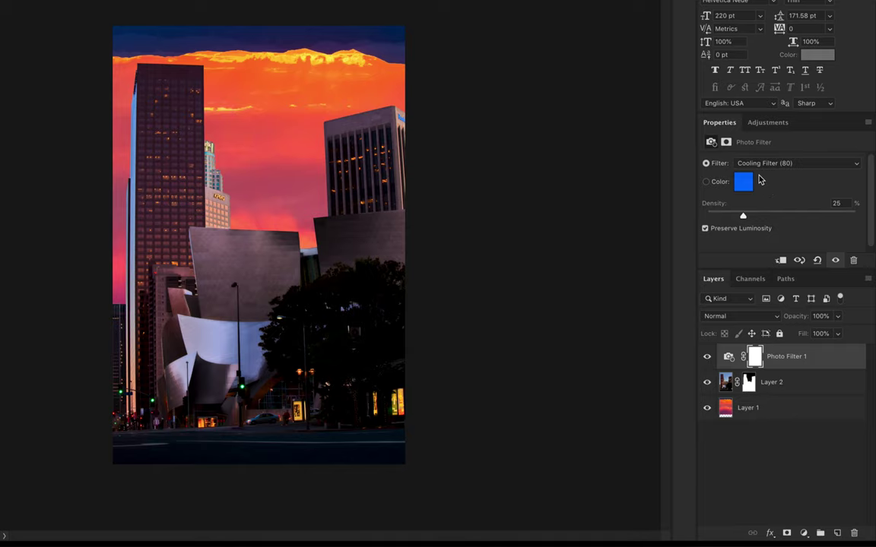
click(779, 171)
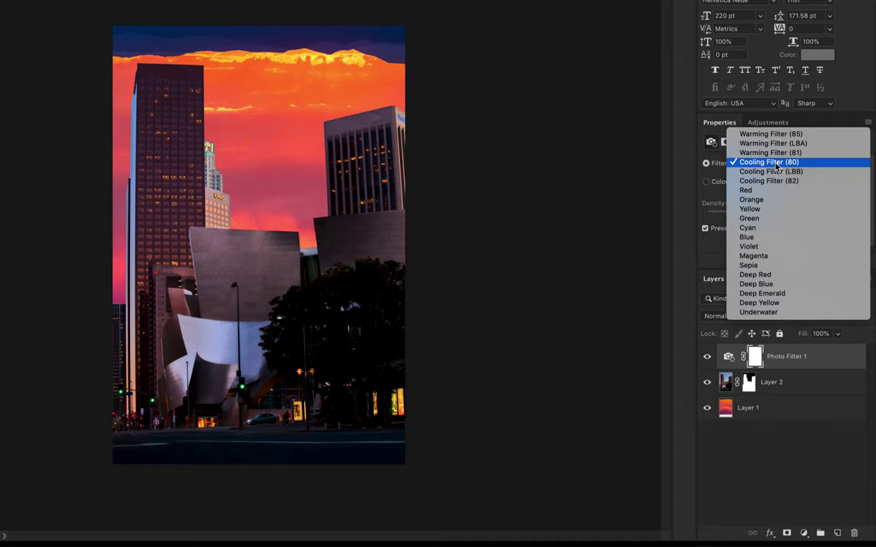
click(774, 162)
click(774, 163)
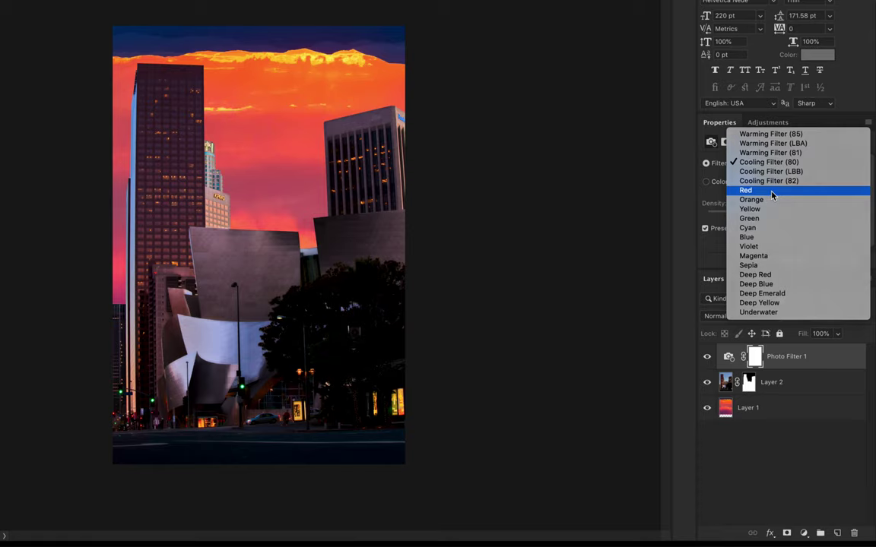
click(770, 190)
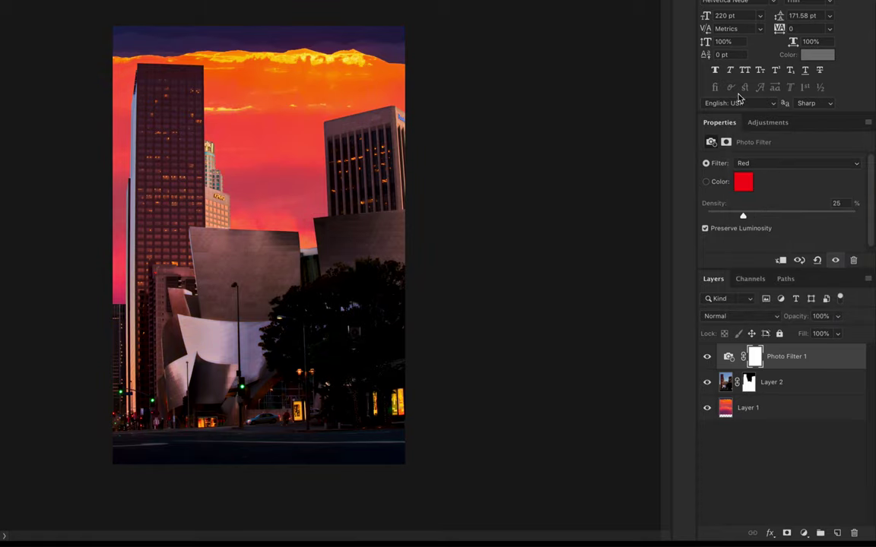
click(773, 162)
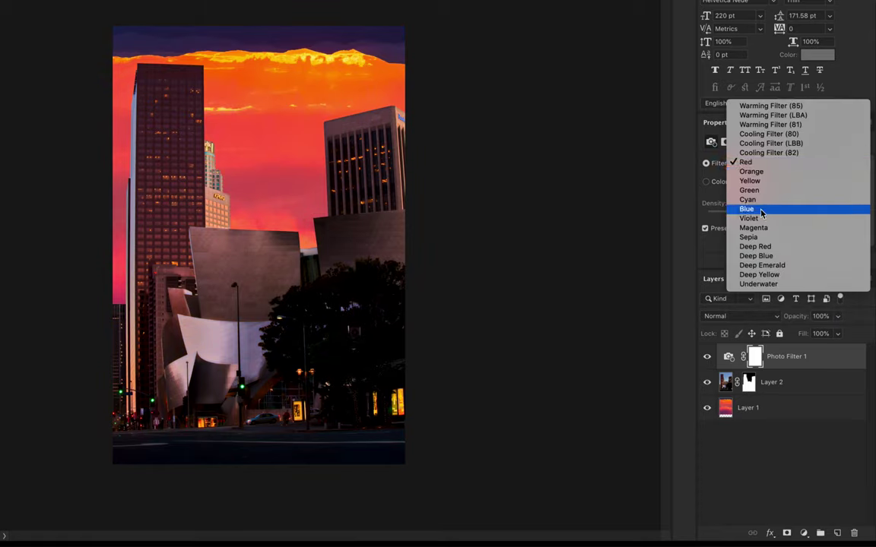
click(753, 171)
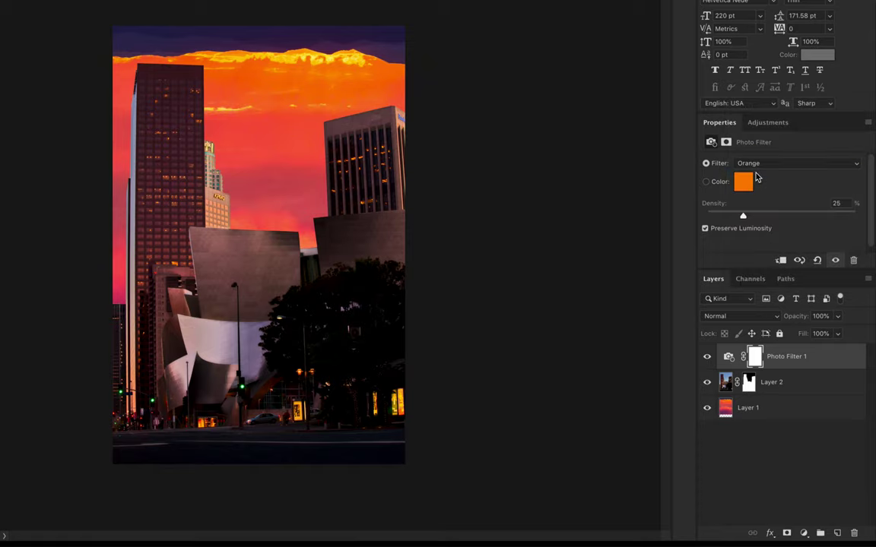
click(787, 165)
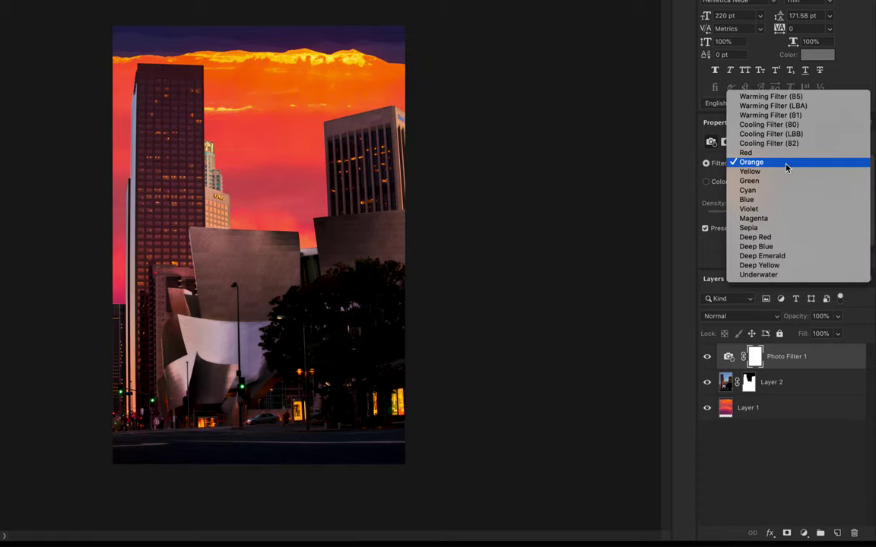
click(787, 164)
click(778, 166)
click(793, 97)
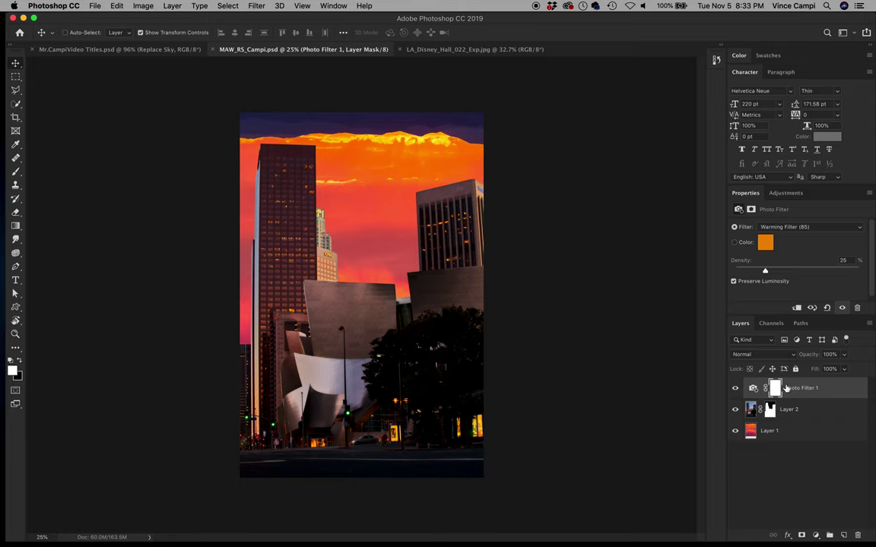
Add the text "Replace Sky" in Helvetica Neue Thin, 220 pt, above the photo filter and place it near the image's lower-right corner
key(super+0)
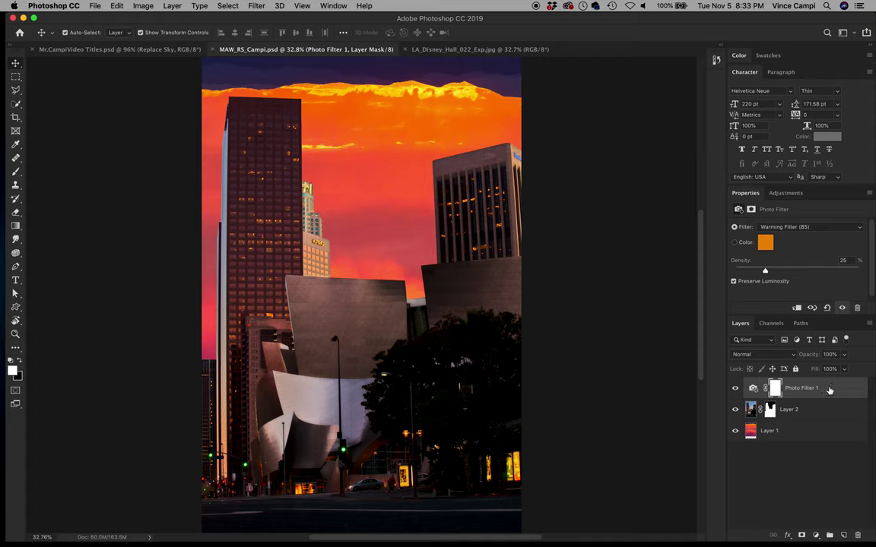
click(752, 388)
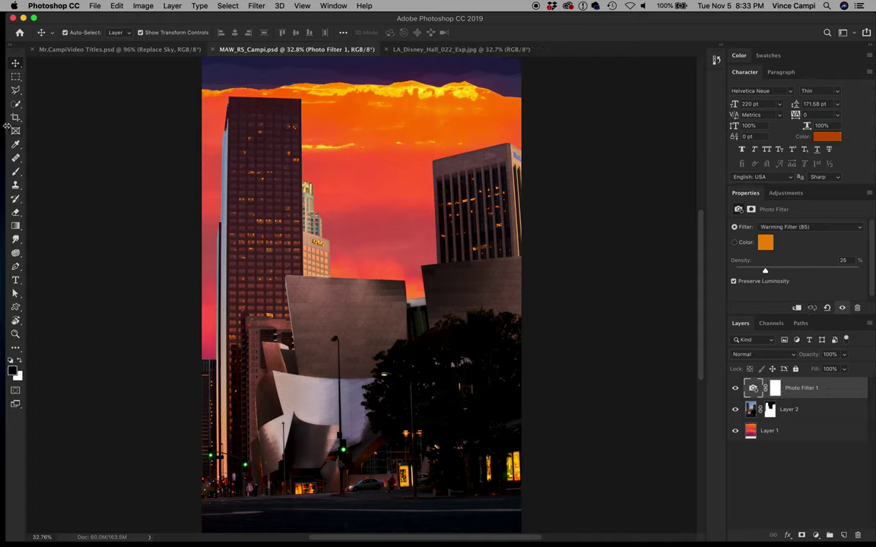
click(15, 280)
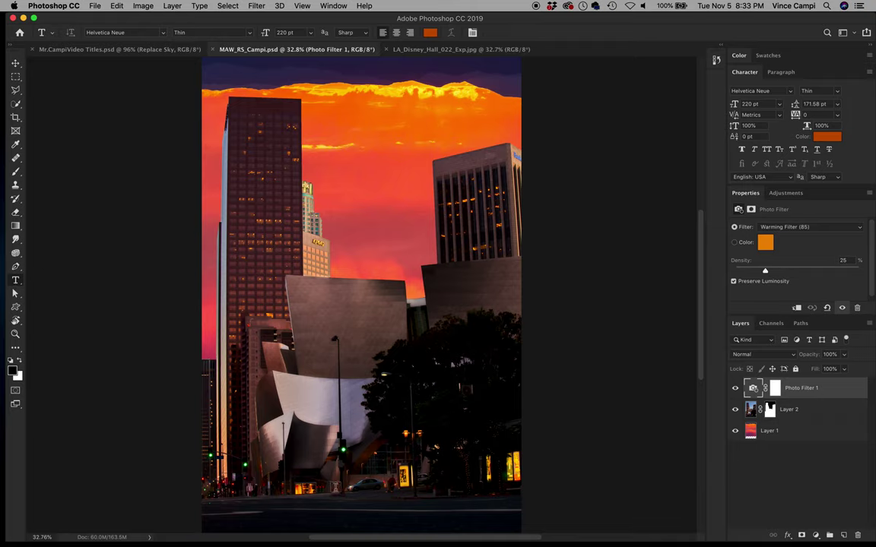
click(336, 487)
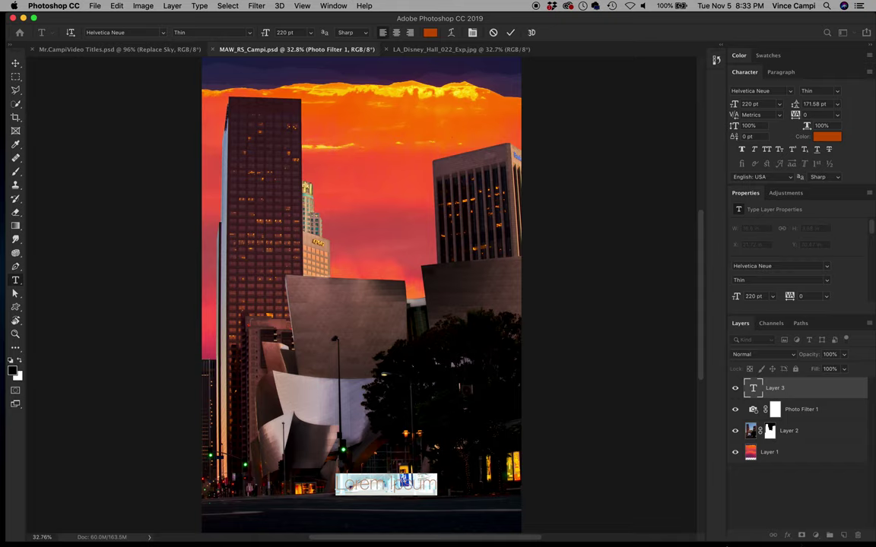
text(Replace)
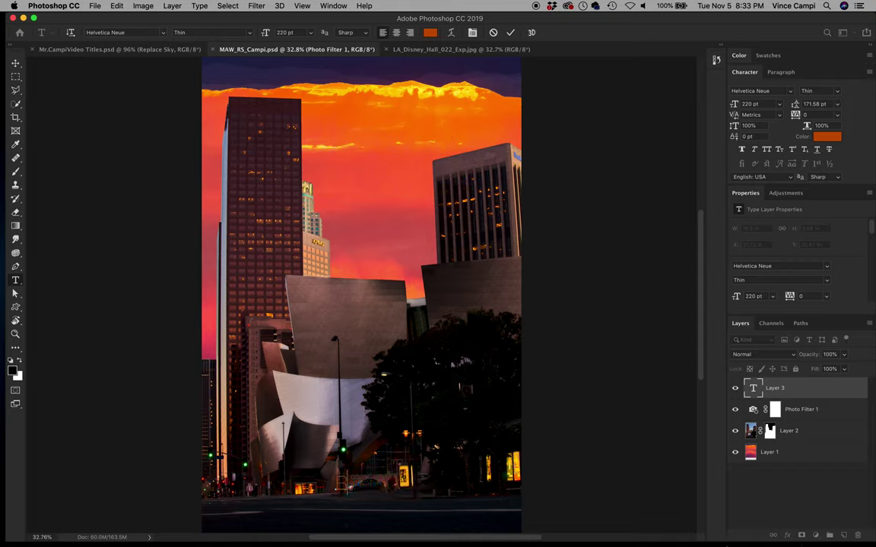
text( Sky)
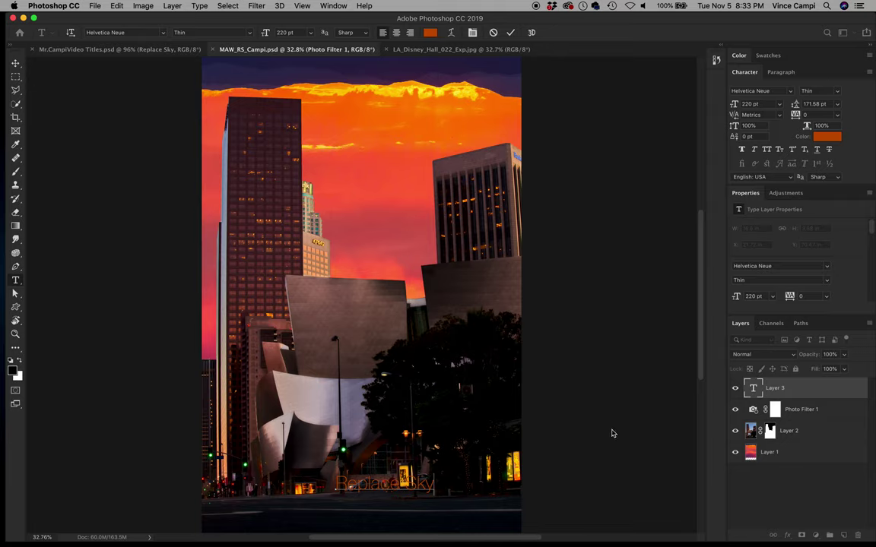
click(15, 63)
drag(370, 490, 430, 495)
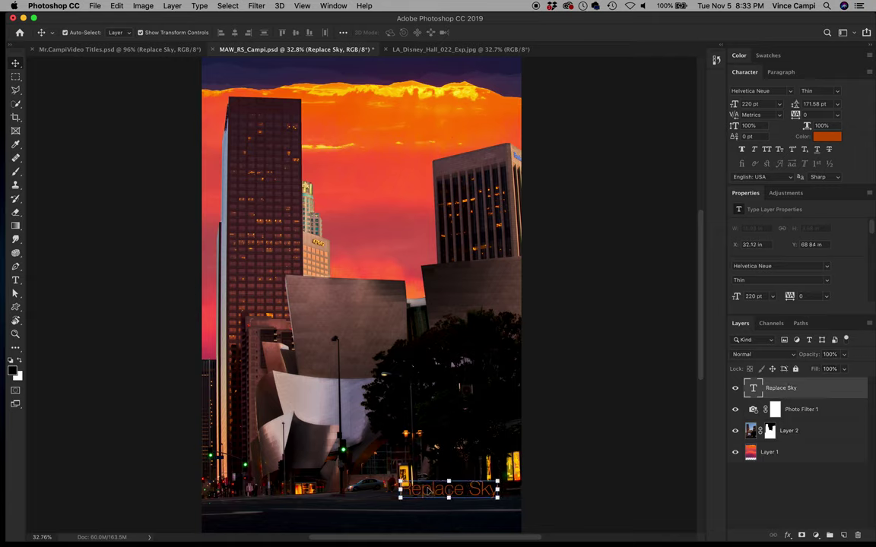
Recolour the Replace Sky title with orange fe9a0e sampled from the sunset clouds and move it slightly lower, over the road
click(828, 136)
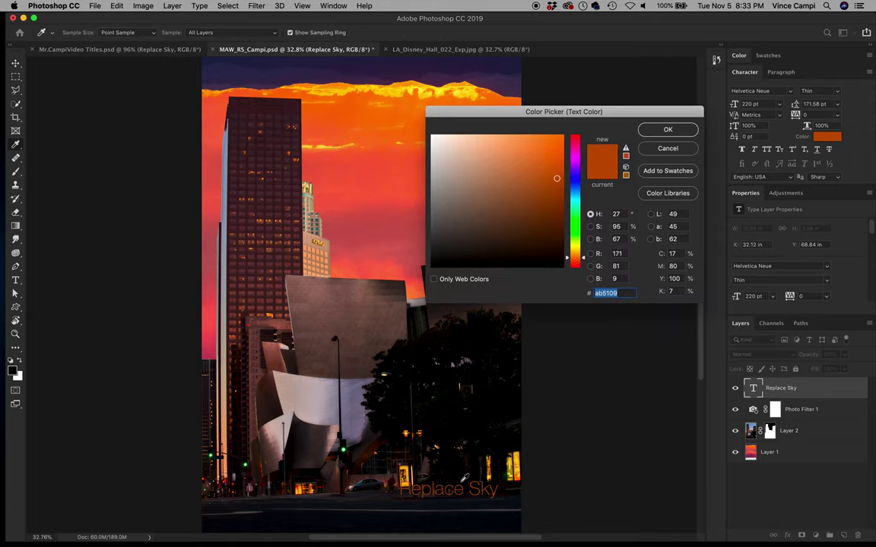
click(412, 90)
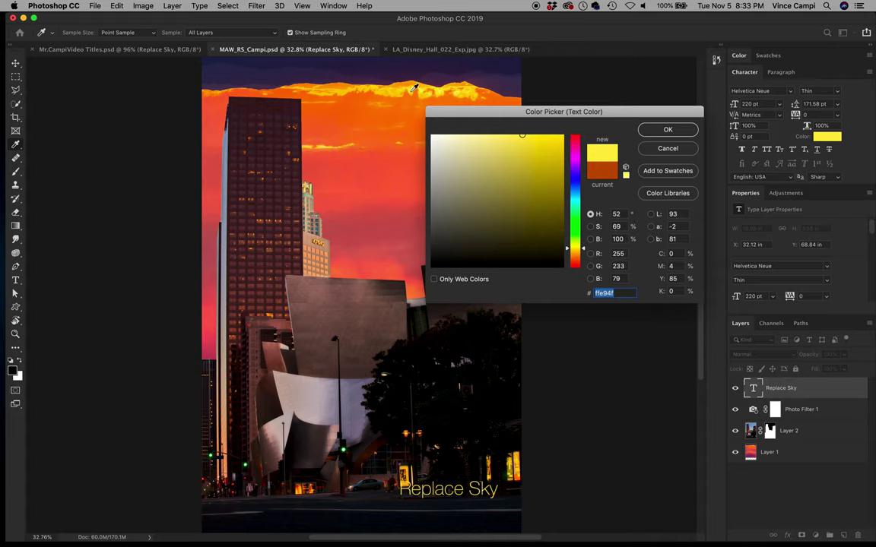
click(339, 84)
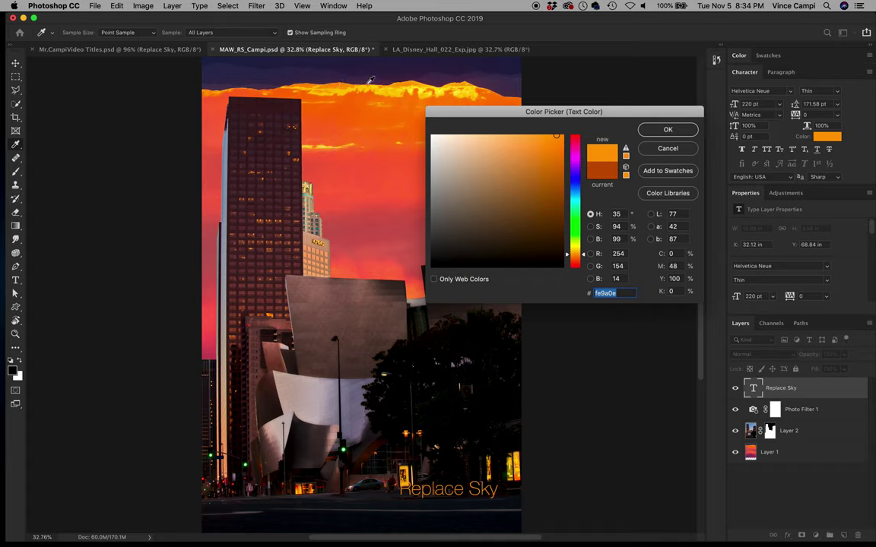
click(669, 131)
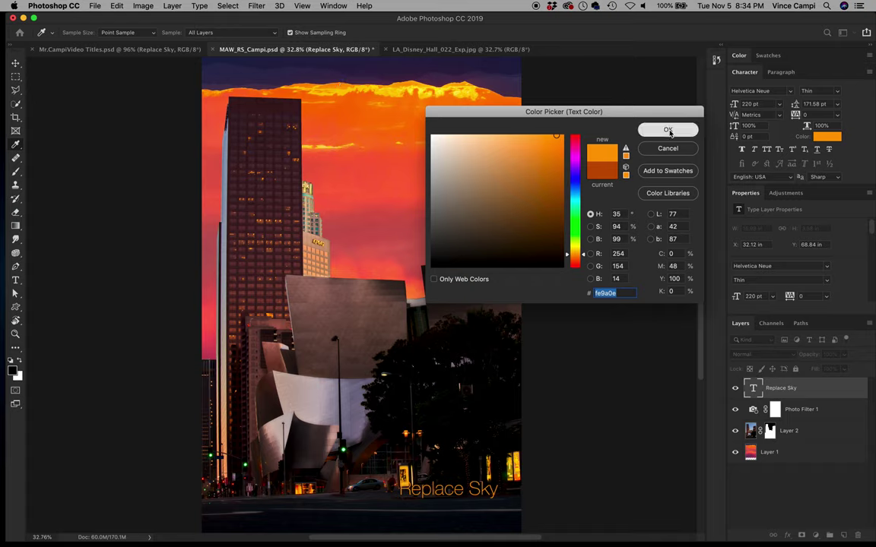
key(v)
mouse_move(438, 490)
mouse_down()
mouse_move(439, 515)
mouse_move(438, 495)
mouse_move(432, 498)
mouse_up()
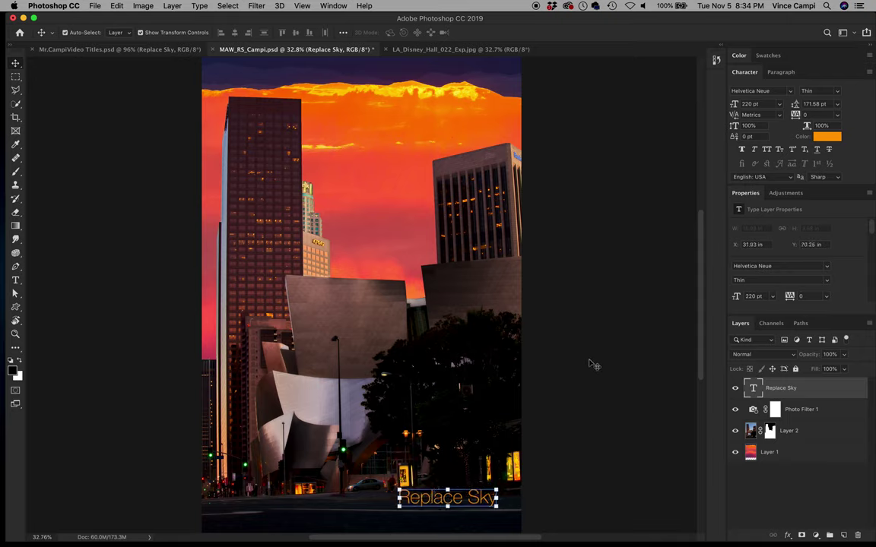
click(587, 463)
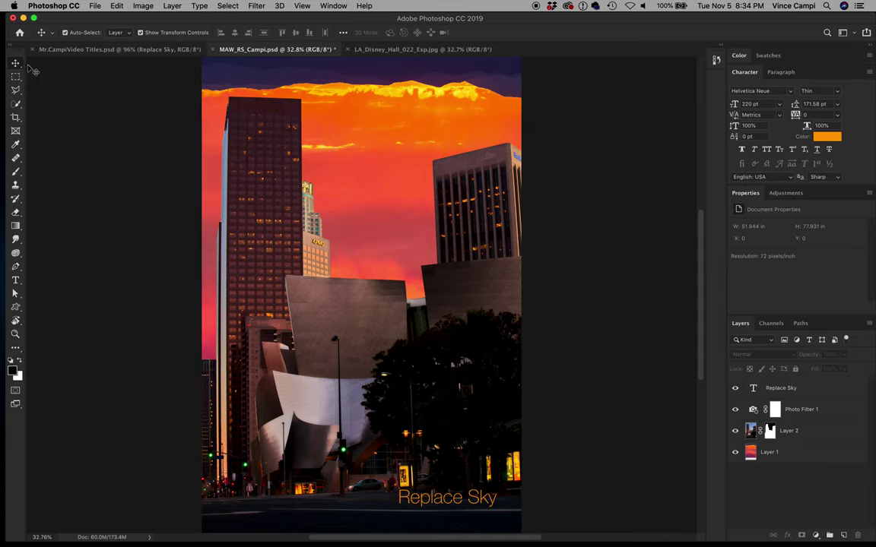
Add a separate text layer with the author's full name just below the Replace Sky title
click(15, 282)
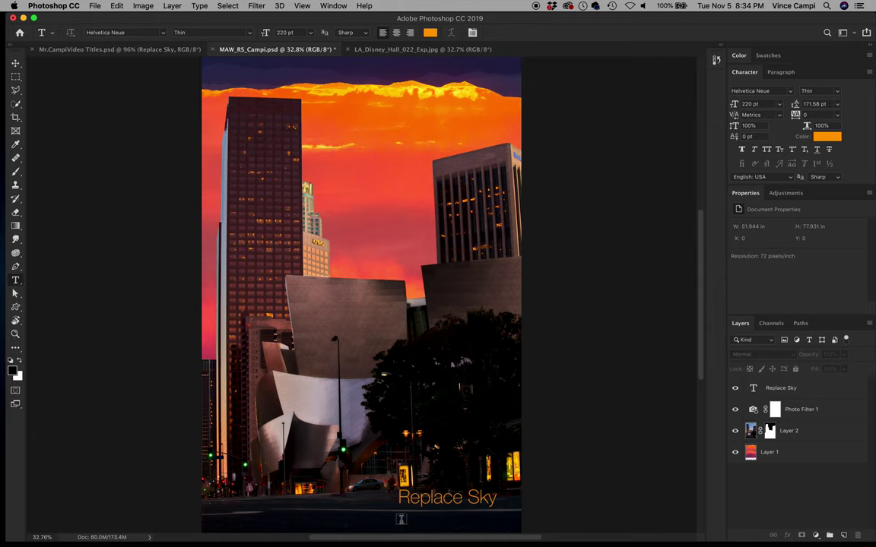
click(377, 520)
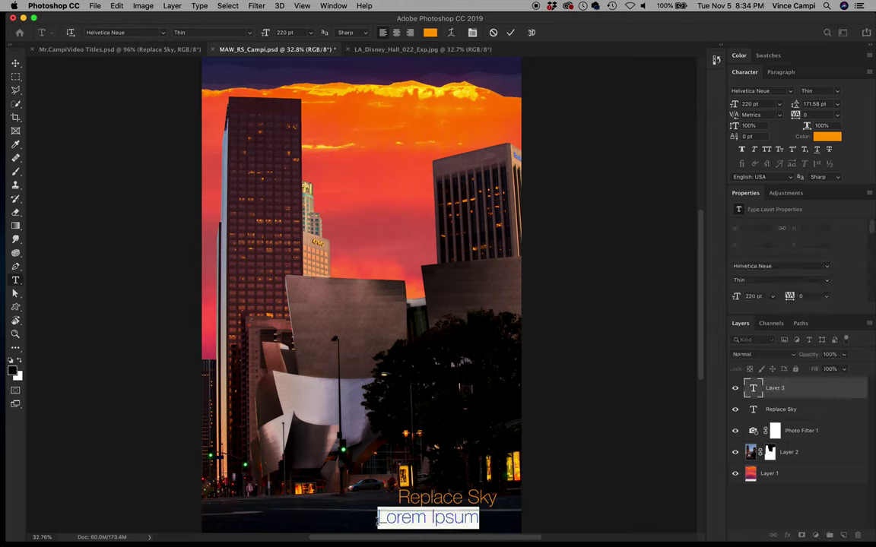
text(Vince Campi)
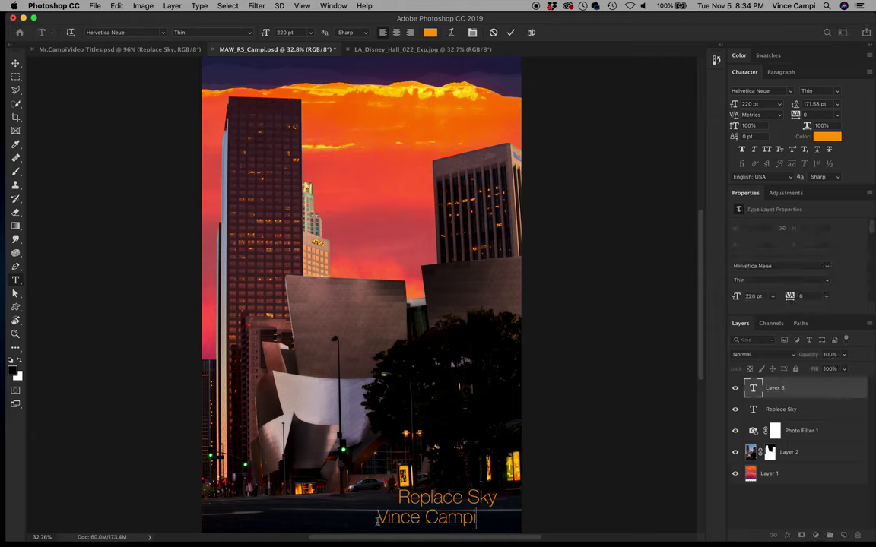
click(512, 31)
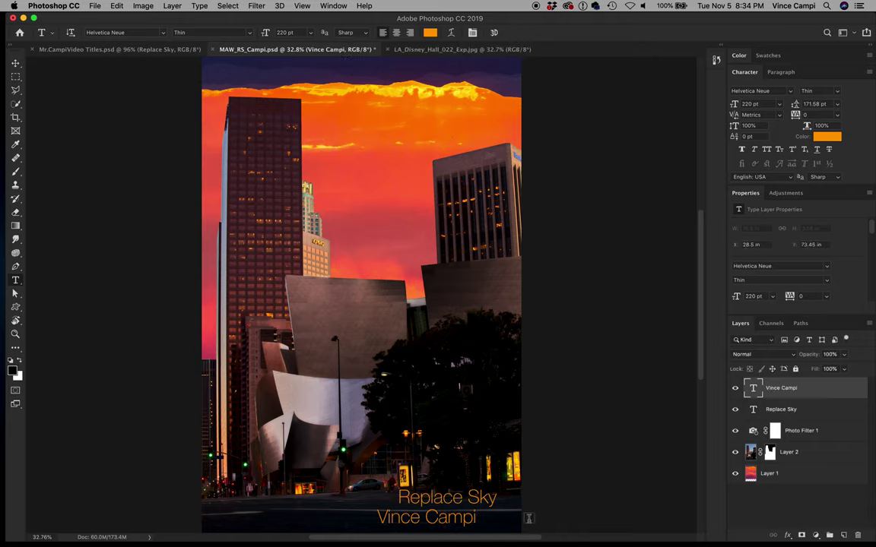
Set the author name in the CollectionFree font, scale it to 110.05% and align it under the Replace Sky title
click(15, 65)
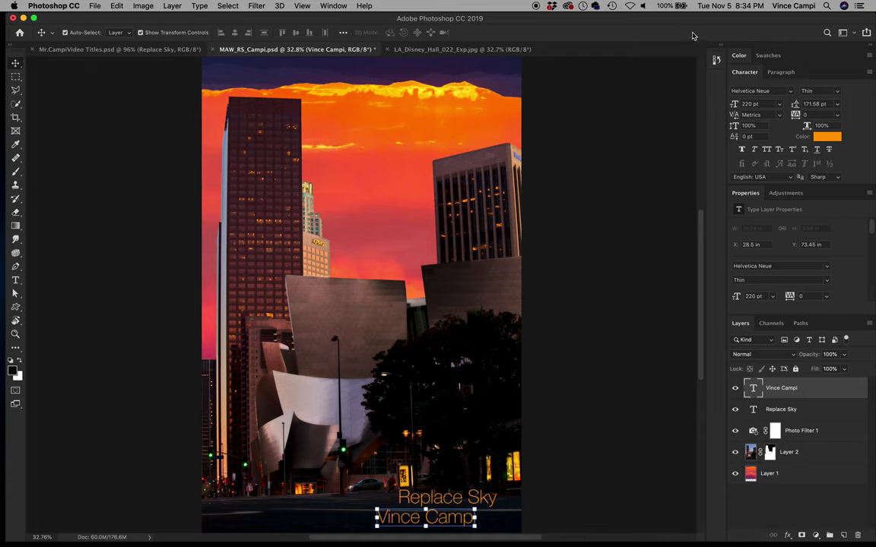
click(791, 92)
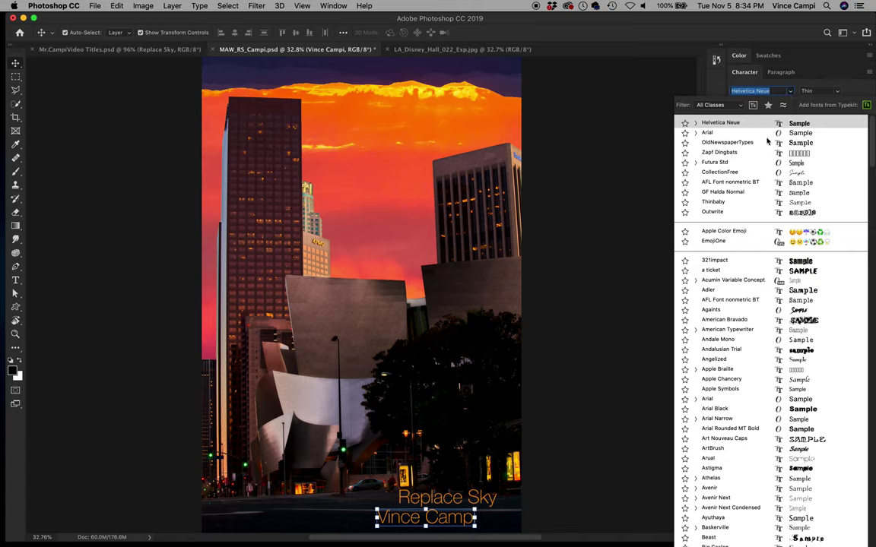
click(754, 173)
drag(440, 520, 479, 505)
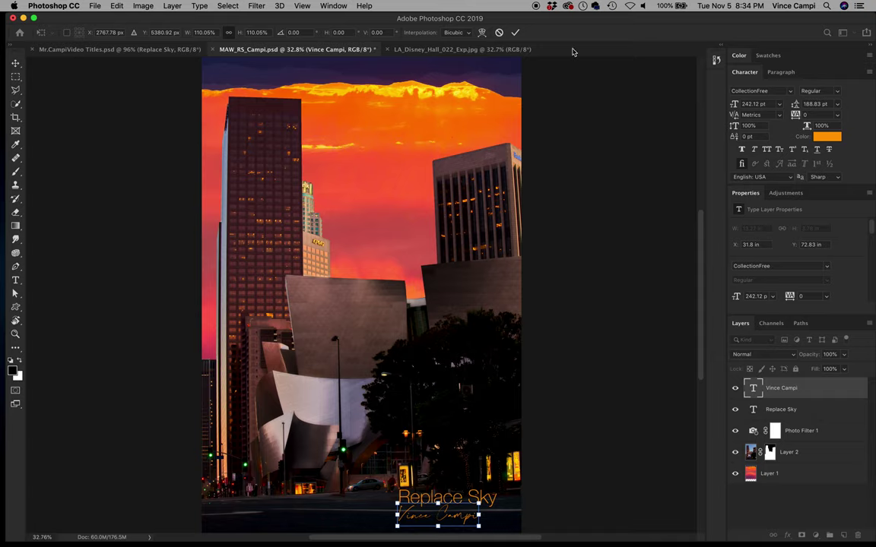
key(Return)
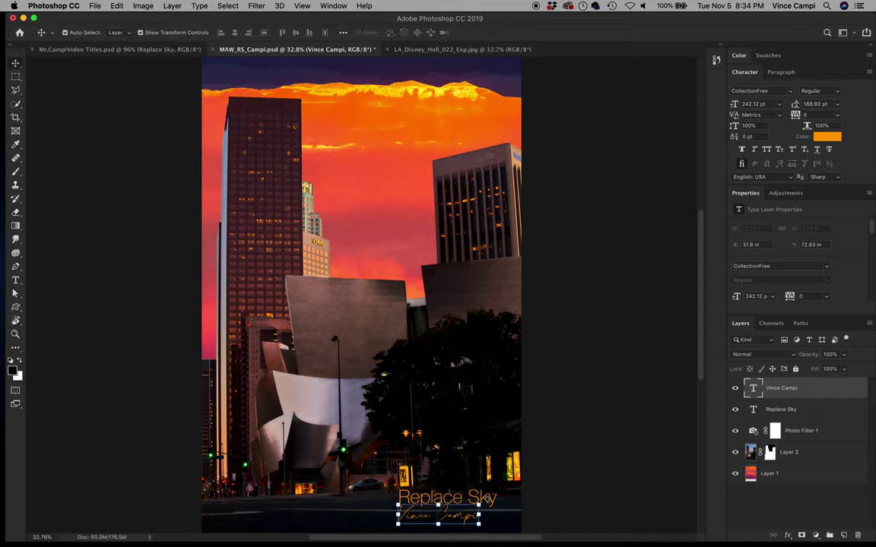
Scale the Replace Sky title down to 86.71% so it roughly matches the width of the name below it
click(488, 493)
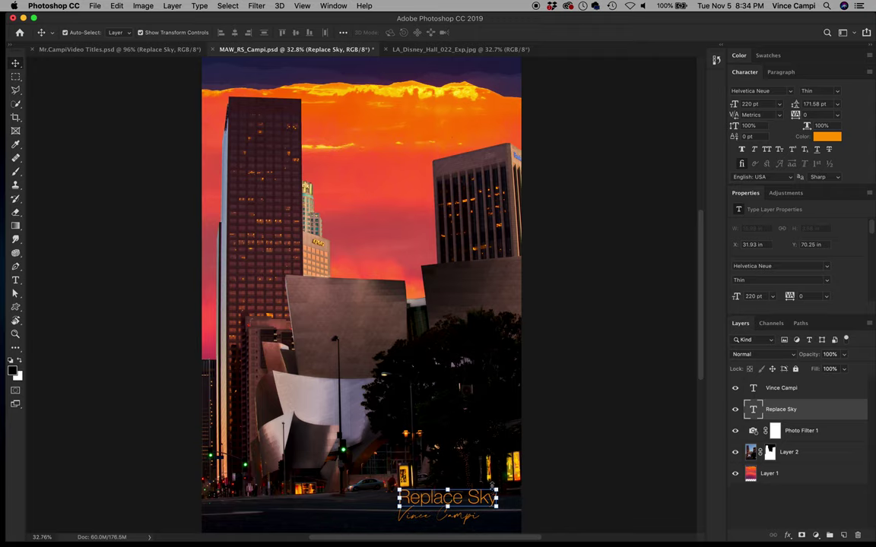
drag(496, 491, 484, 492)
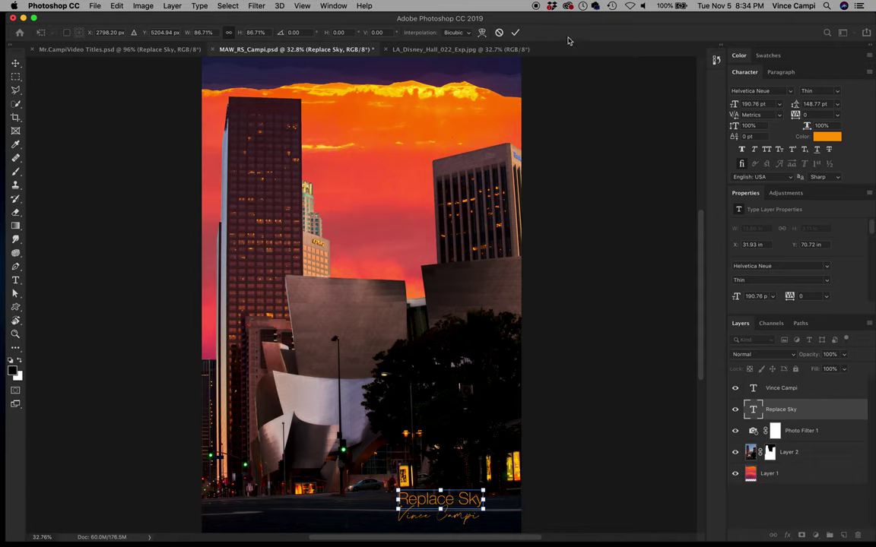
click(514, 32)
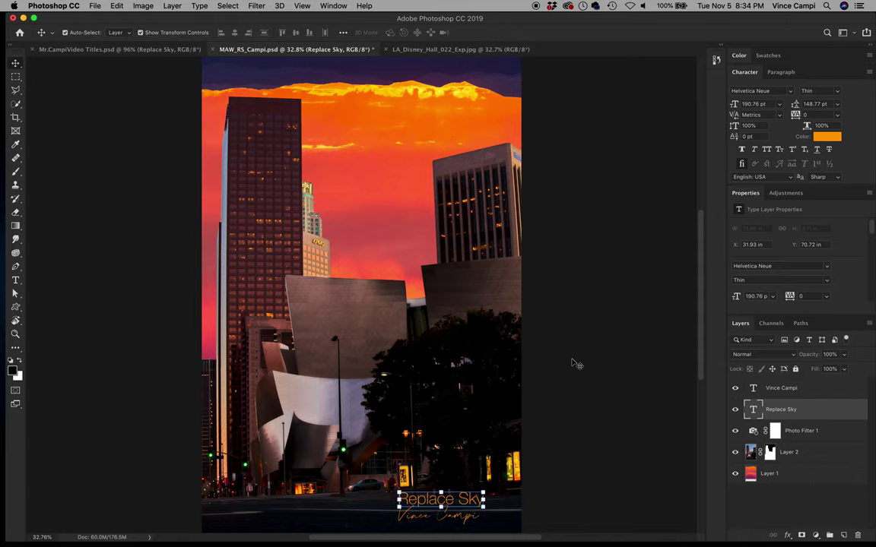
click(584, 392)
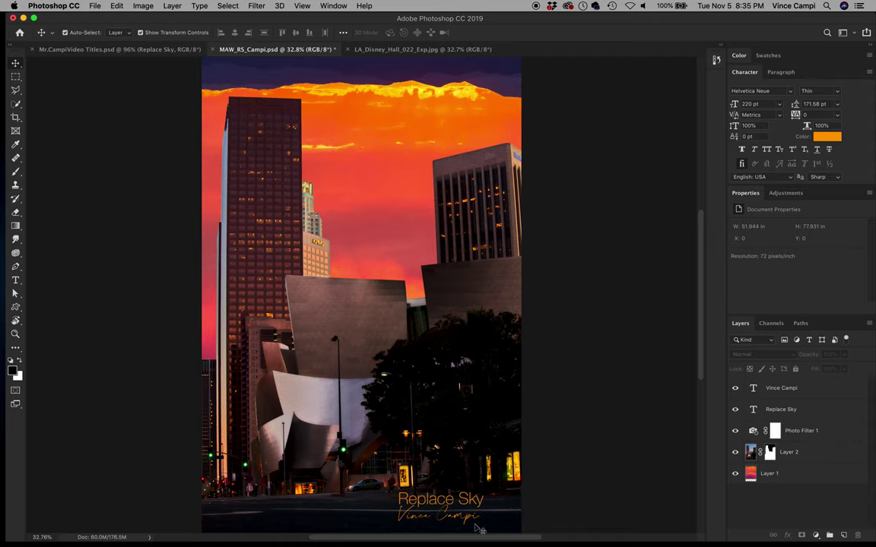
Try both text layers together in the image's lower-left corner, and move them back to the lower-right corner
click(796, 391)
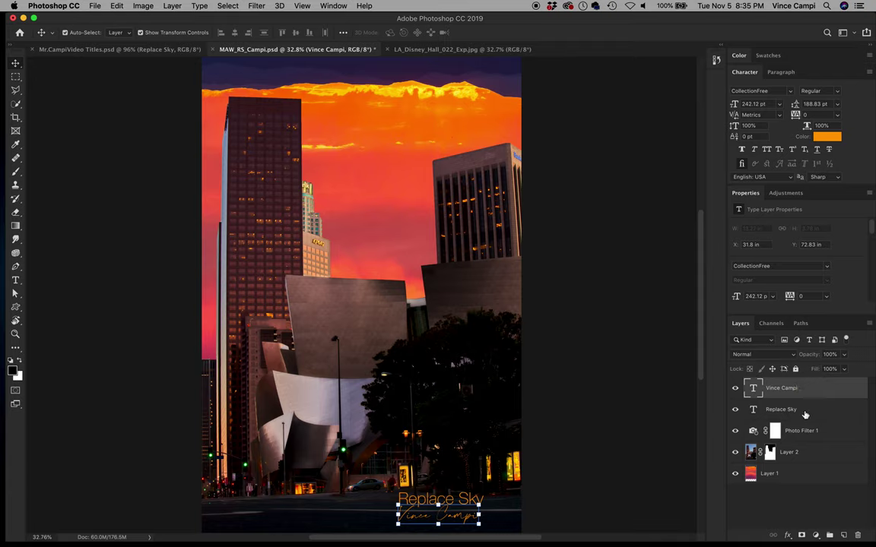
shift+click(791, 410)
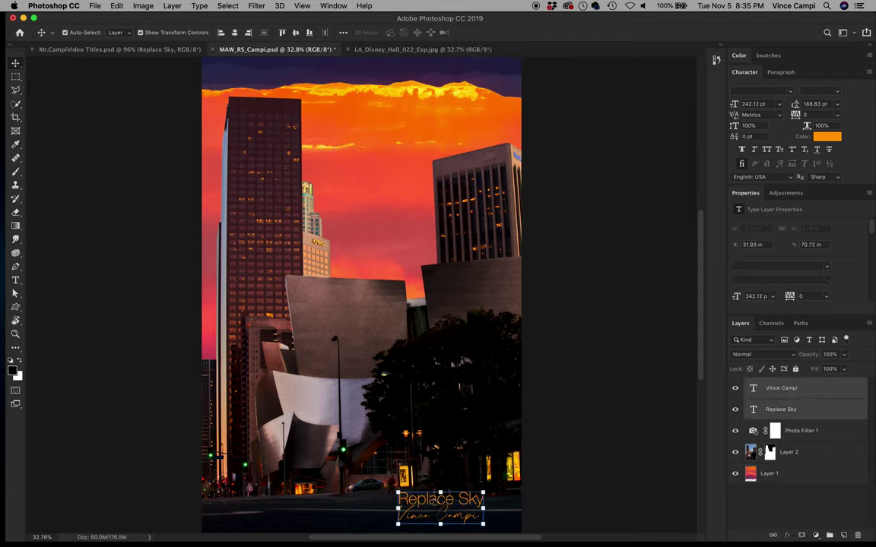
drag(432, 501, 259, 502)
mouse_move(867, 523)
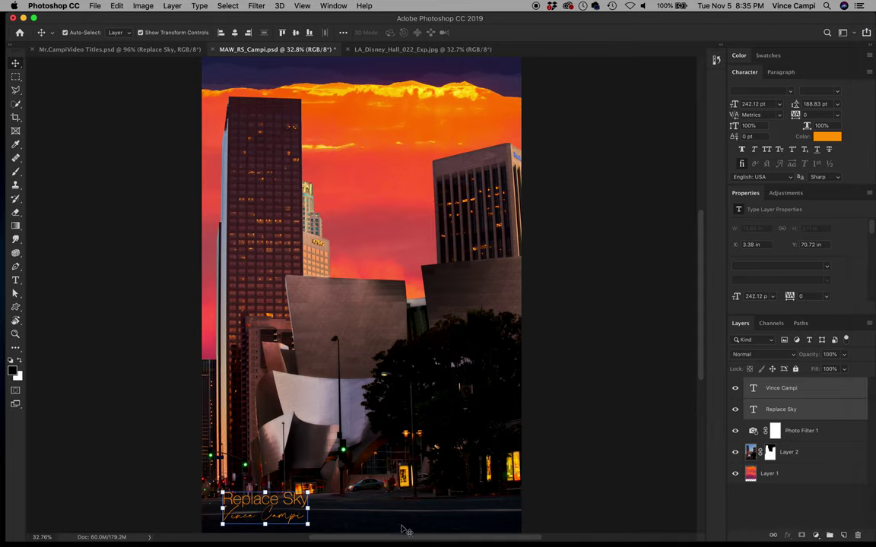
drag(259, 503, 460, 498)
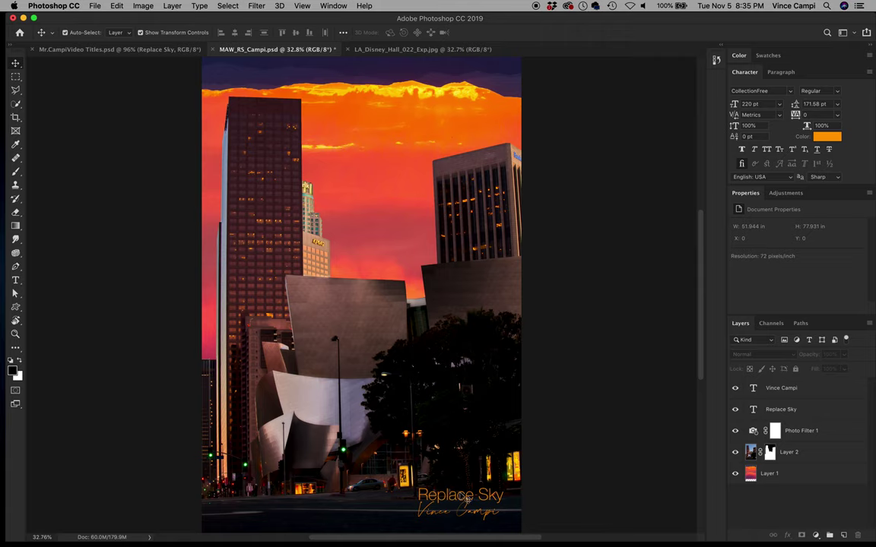
Nudge the Replace Sky title slightly up, and fine-tune both text layers together to X 35.31 in, Y 69.87 in
click(461, 496)
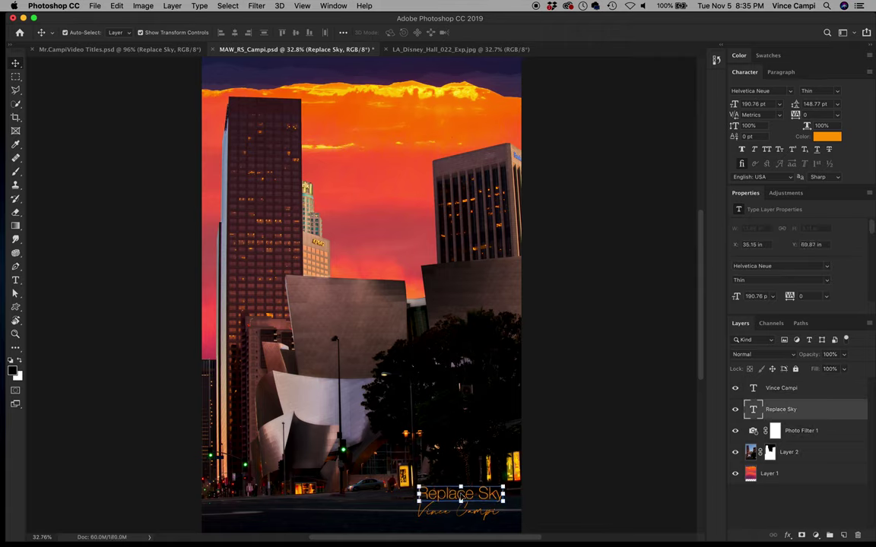
click(582, 522)
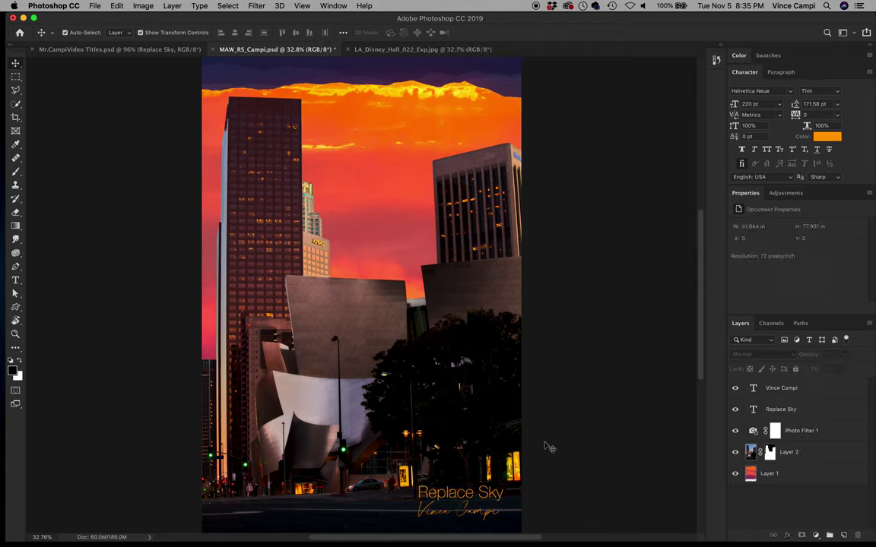
click(779, 388)
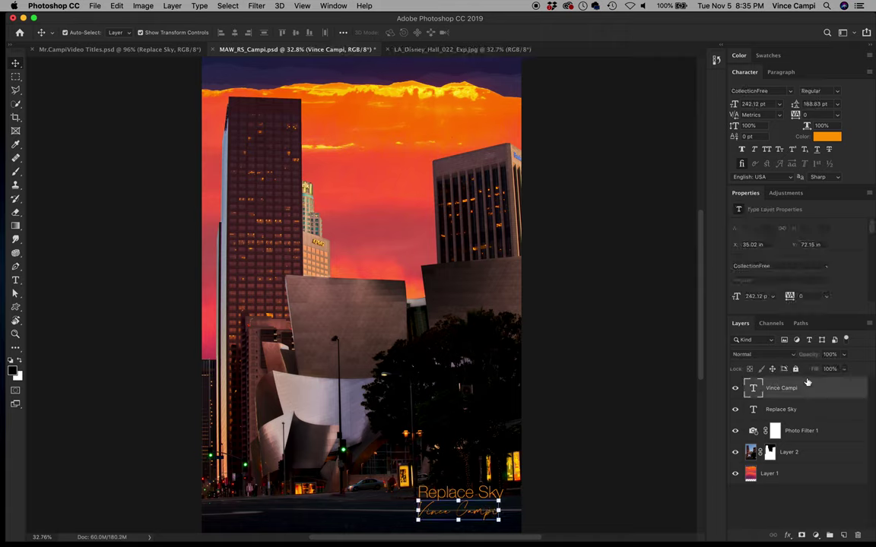
shift+click(810, 410)
key(shift+Down)
key(shift+Down)
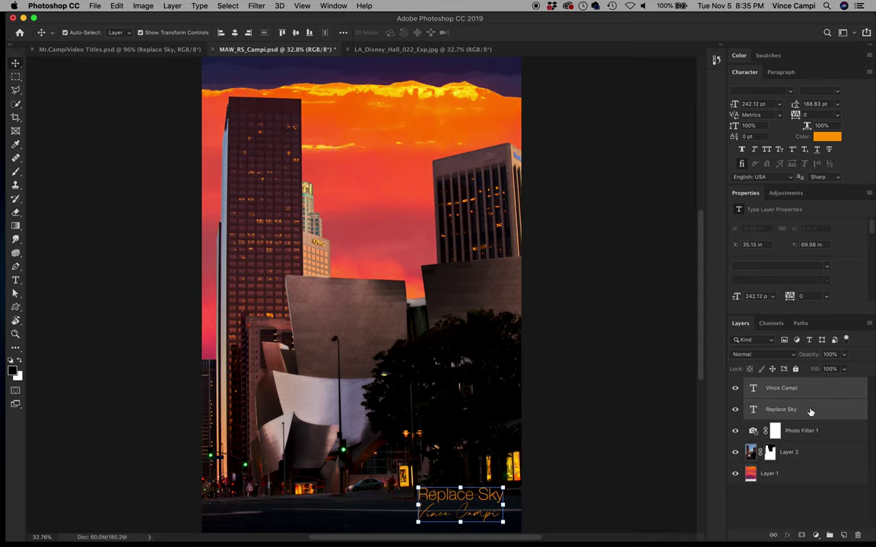
key(shift+Right)
key(Up)
key(Up)
key(Up)
key(Up)
key(Up)
key(Up)
key(Up)
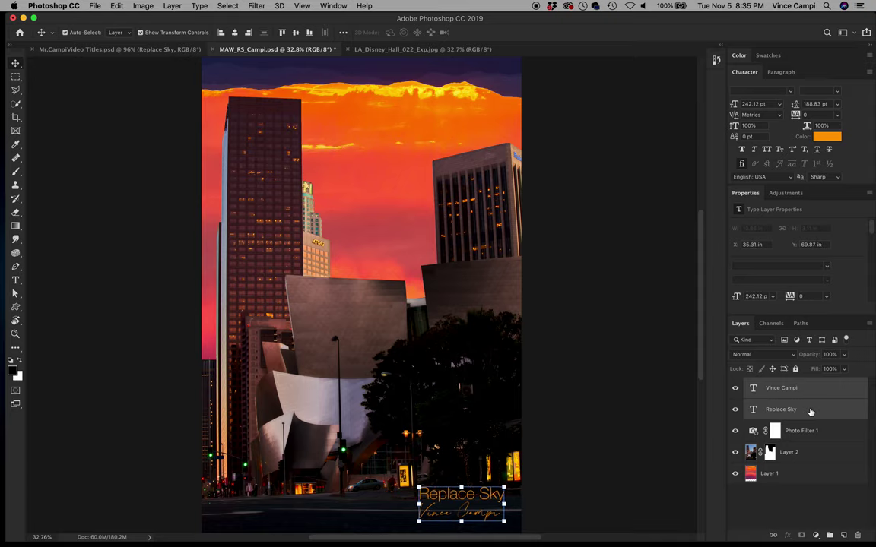
click(819, 432)
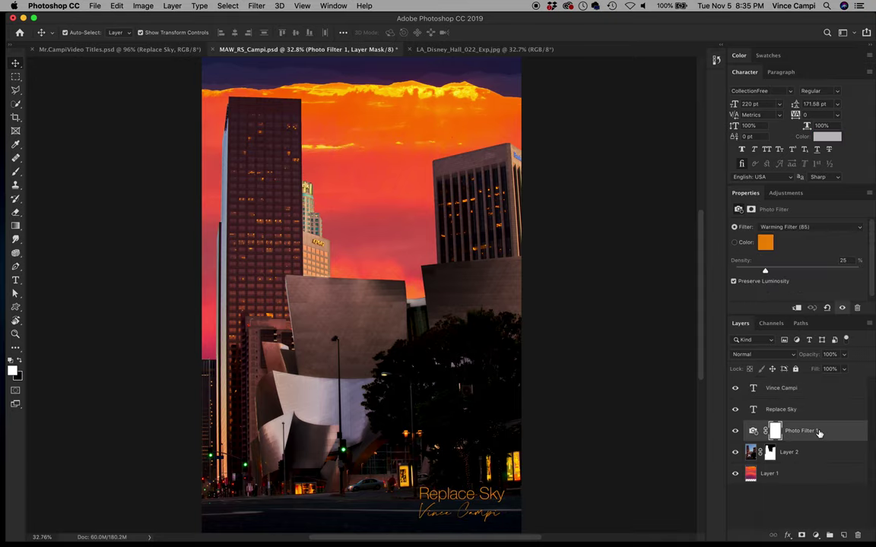
Save the document and lower the Replace Sky title layer's opacity to 80%, leaving no layer selected
key(super+s)
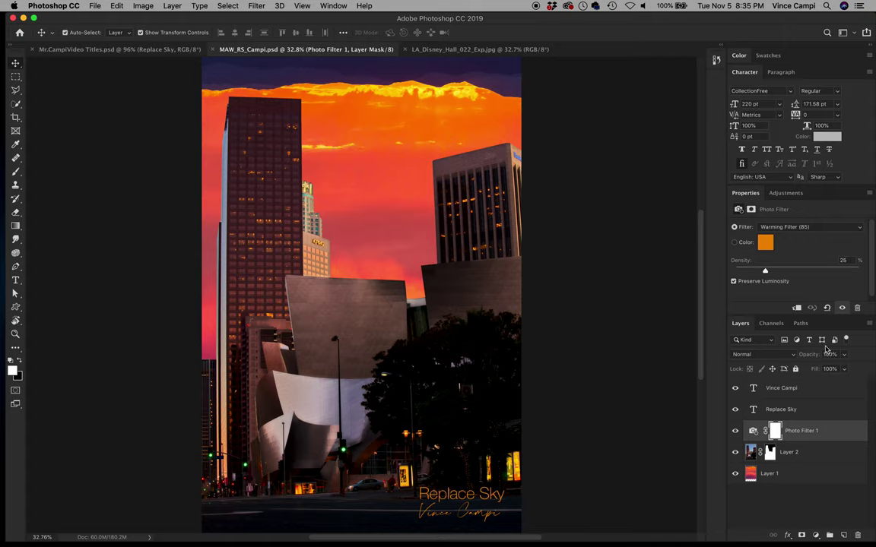
click(783, 409)
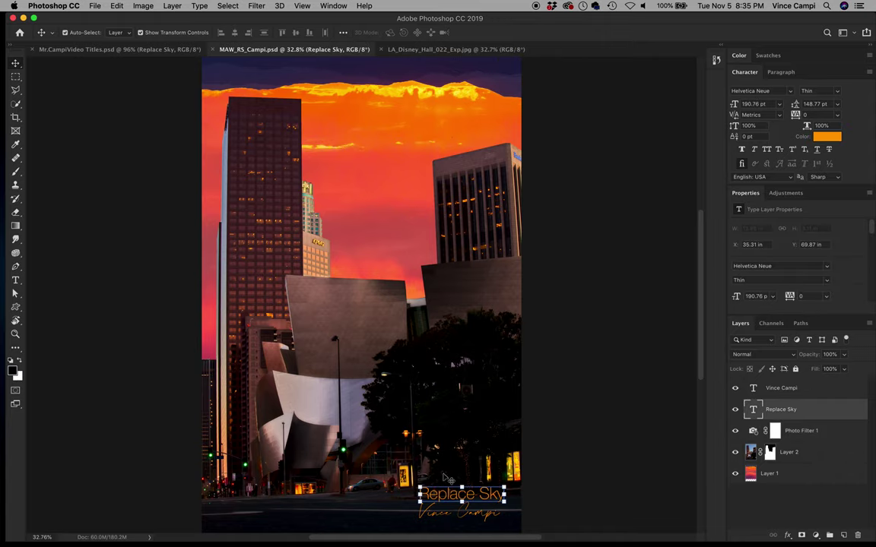
mouse_move(807, 354)
mouse_down()
mouse_move(793, 357)
mouse_move(801, 356)
mouse_up()
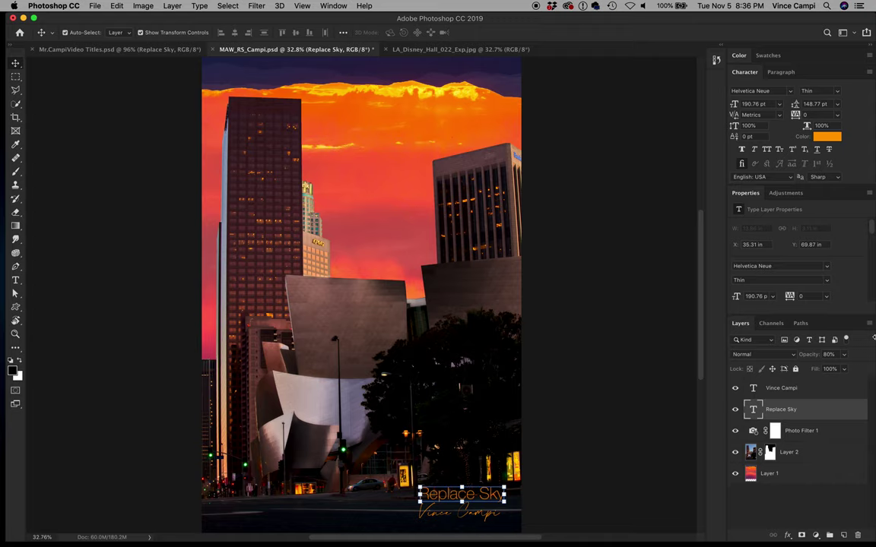
click(489, 520)
click(561, 425)
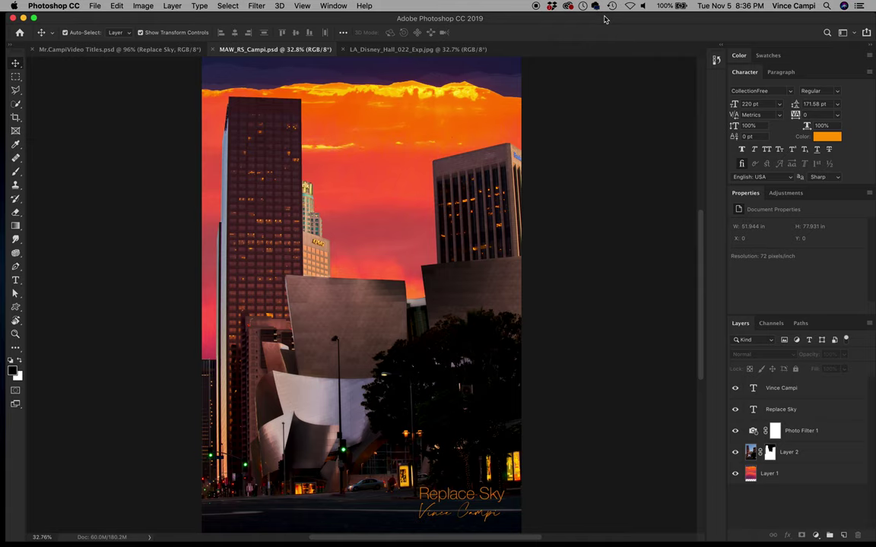
Shift the application window slightly so it is fully in view, and capture a screenshot of that window
drag(605, 19, 597, 19)
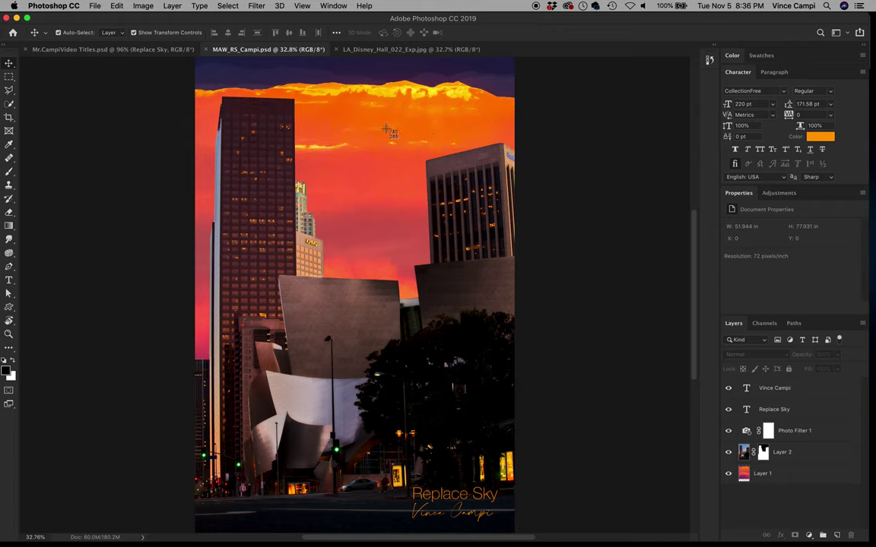
key(super+shift+4)
key(space)
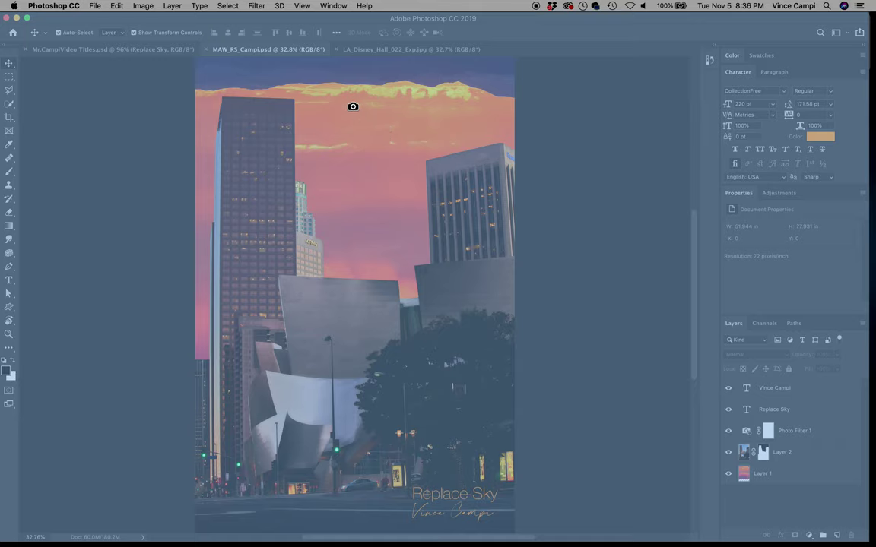
click(356, 183)
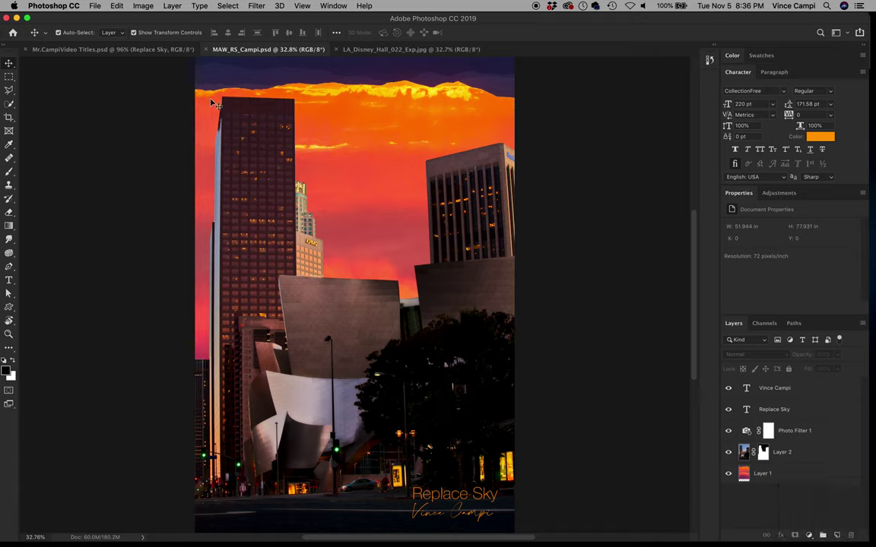
Start saving the composite under a new name with PRINT appended to the file name, in JPEG format
click(95, 5)
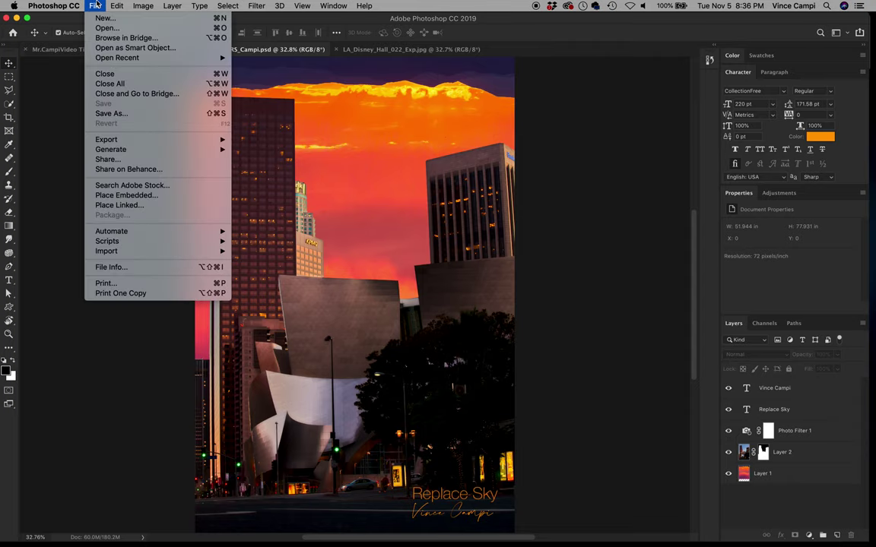
click(104, 114)
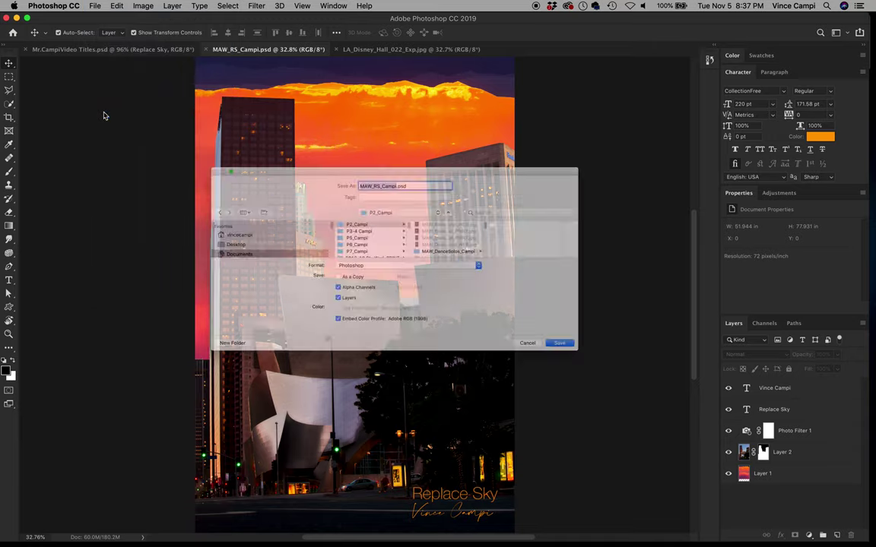
drag(312, 141, 295, 109)
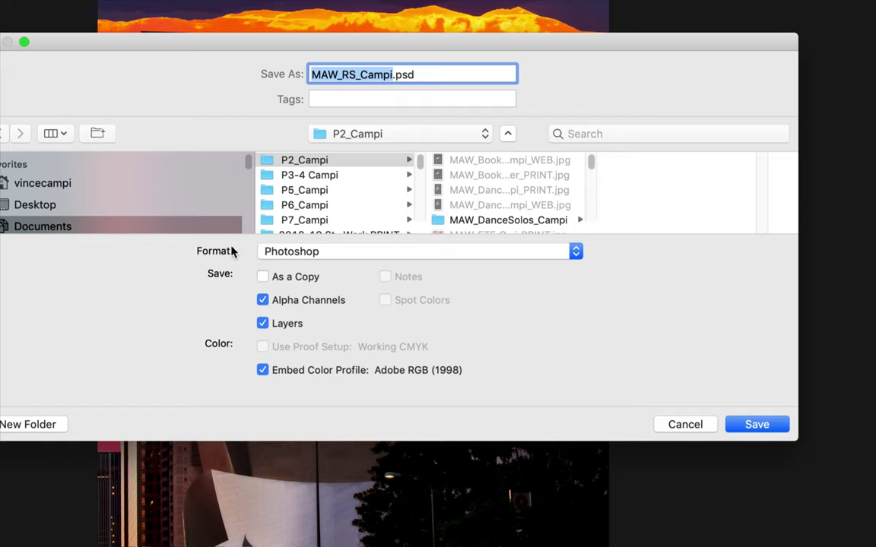
click(392, 75)
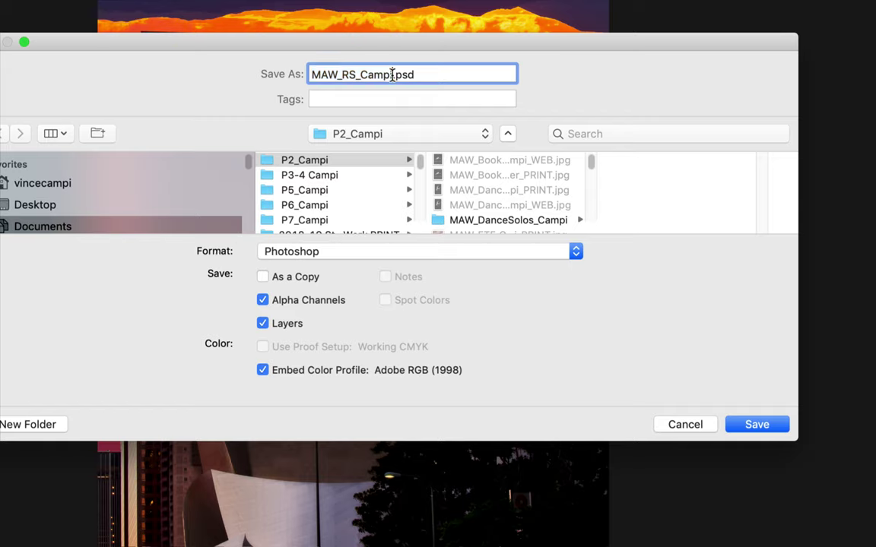
text(PRINT)
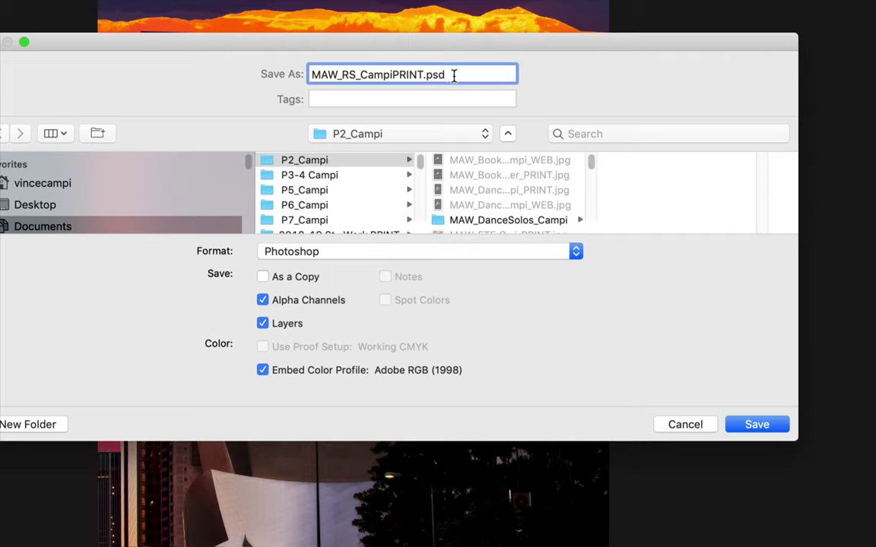
click(327, 252)
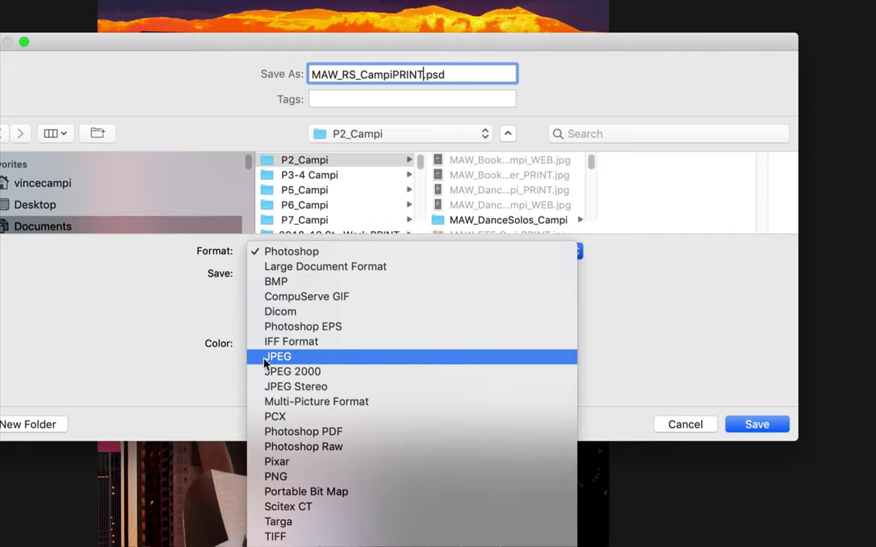
click(288, 364)
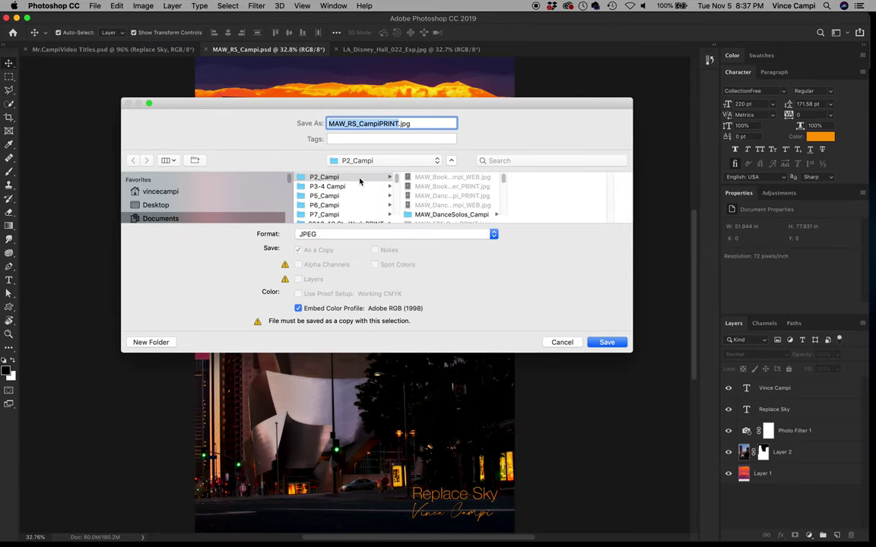
Save the print copy in the P2 class folder at JPEG quality 12 (Maximum) with the Baseline ("Standard") format option
click(359, 177)
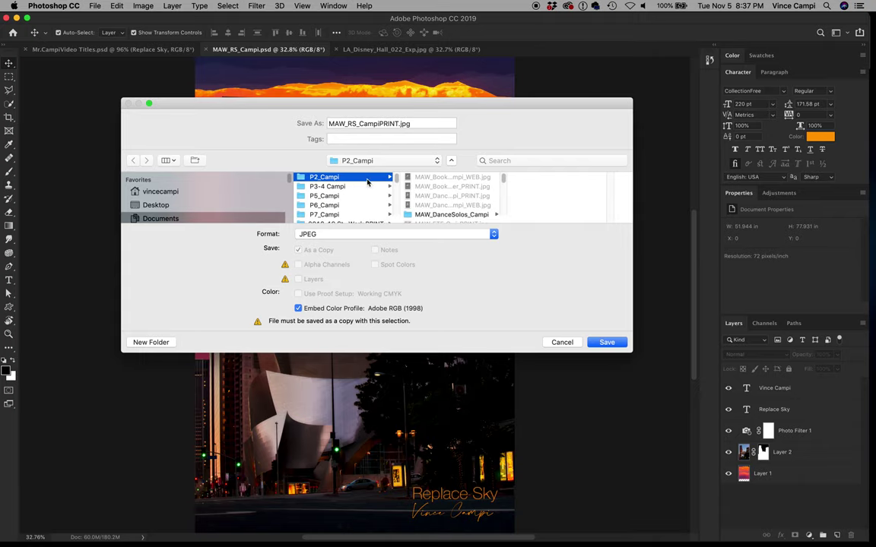
click(609, 343)
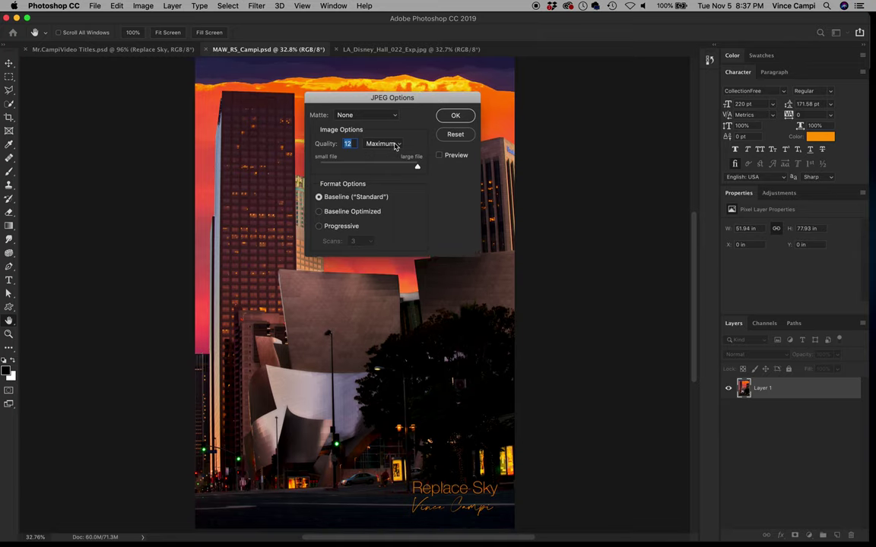
key(alt)
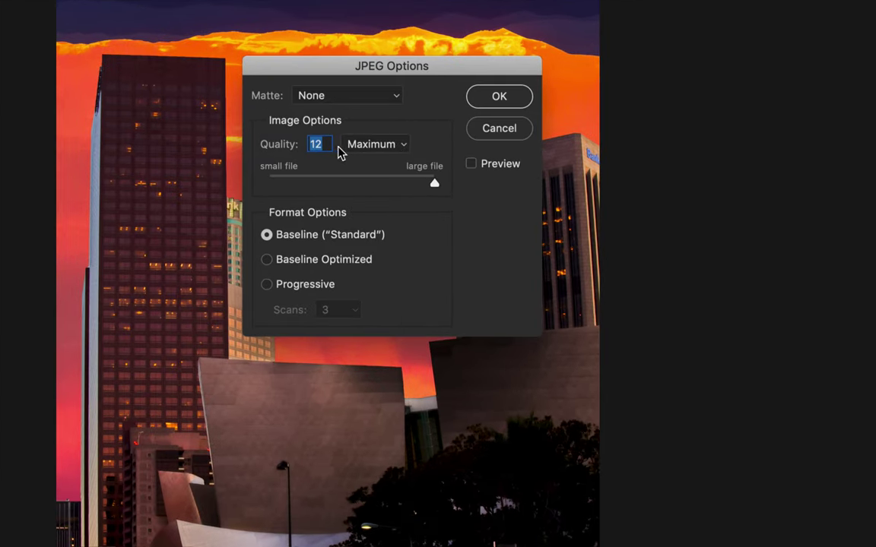
click(493, 106)
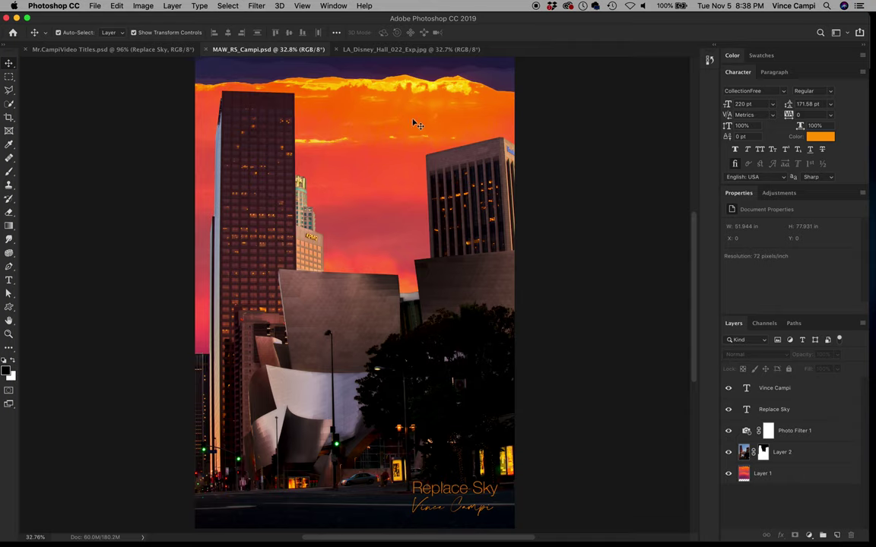
Open the Save for Web (Legacy) export for the composite and keep JPEG as the file format
click(96, 6)
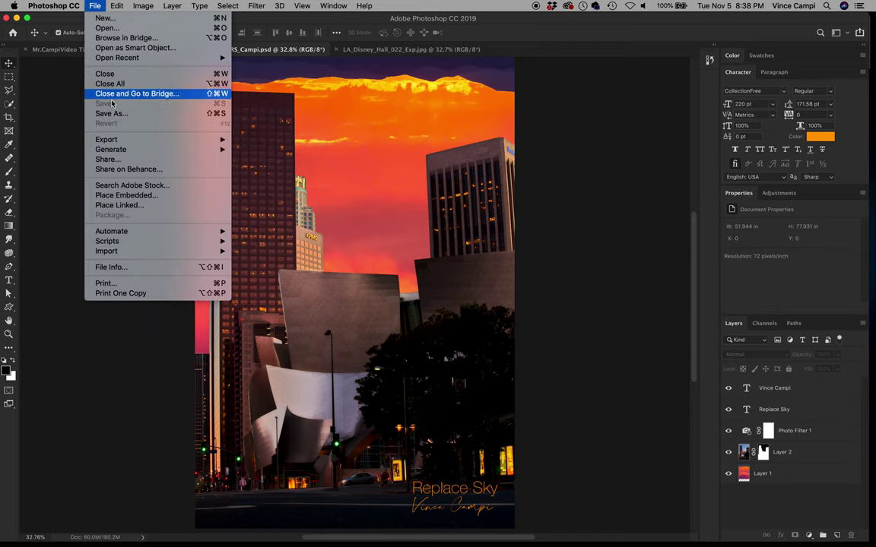
mouse_move(111, 141)
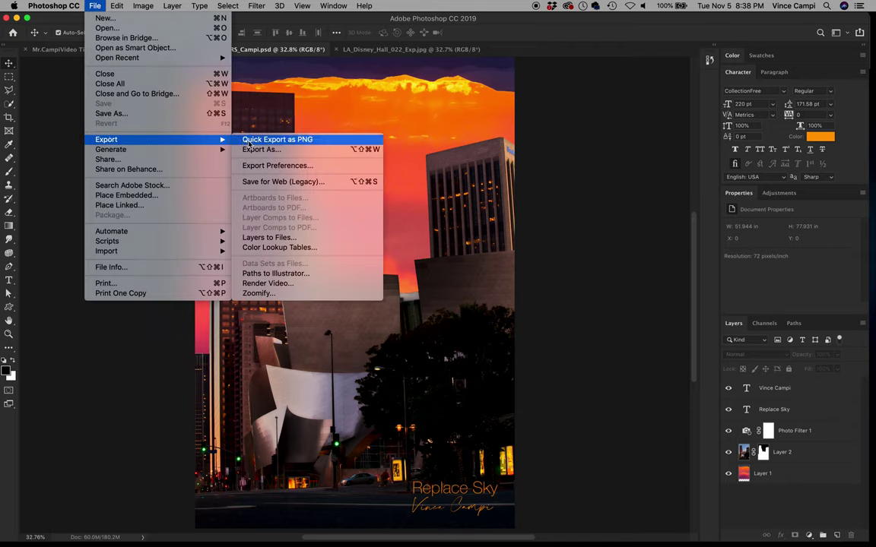
click(297, 182)
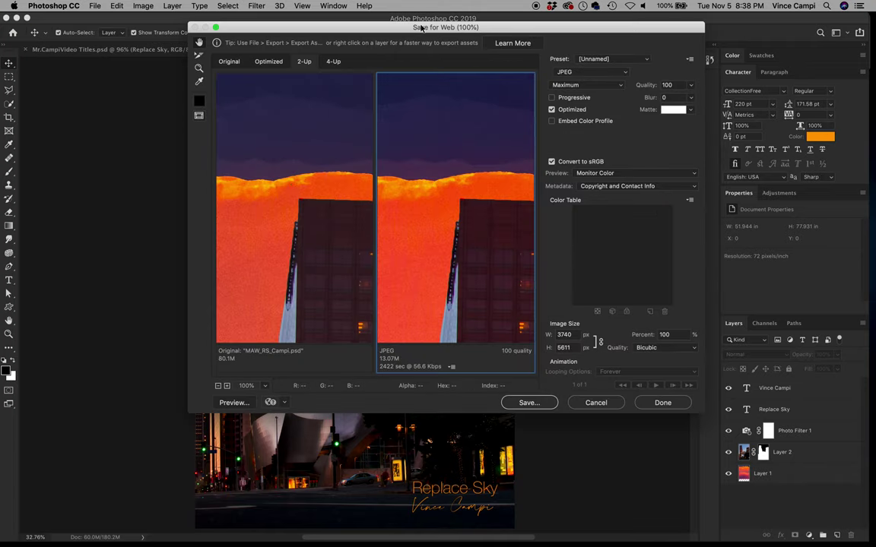
drag(420, 27, 409, 45)
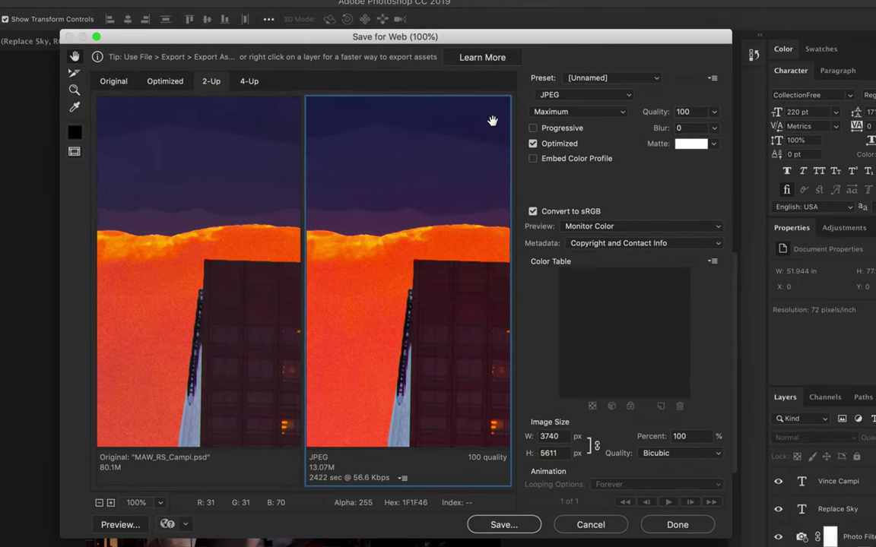
click(644, 94)
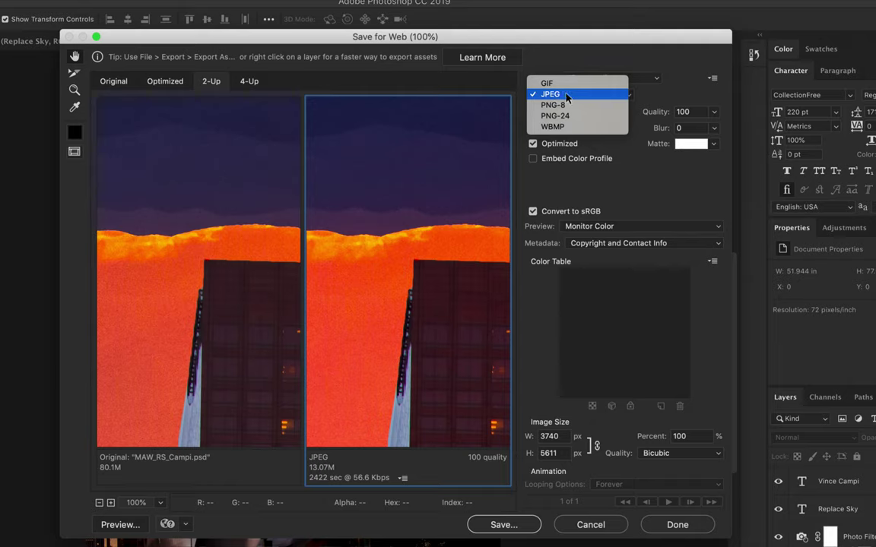
click(566, 96)
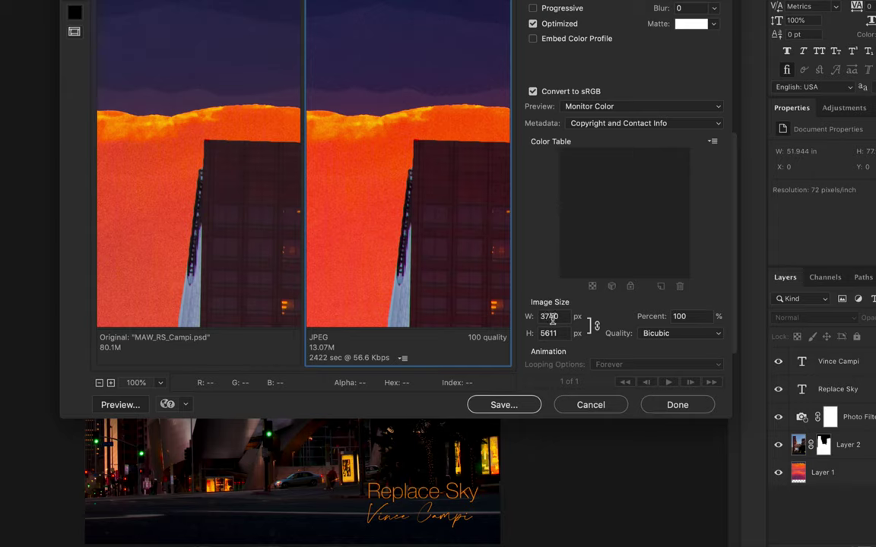
Set the web export's image height to 1080 px with the proportions linked, giving a width of 720 px
click(528, 316)
click(554, 334)
text(568)
key(super+z)
text(1080)
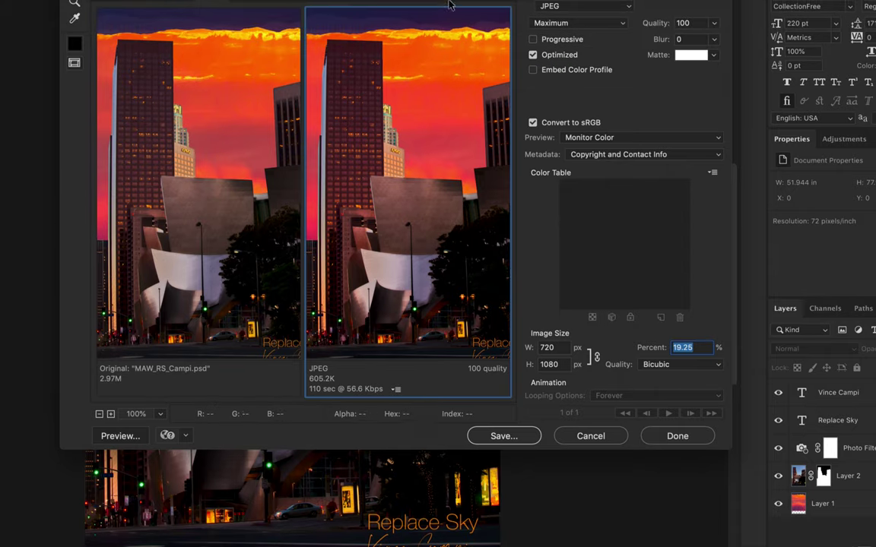
Save the web JPEG in the P2 class folder with WEB appended to its file name
click(503, 436)
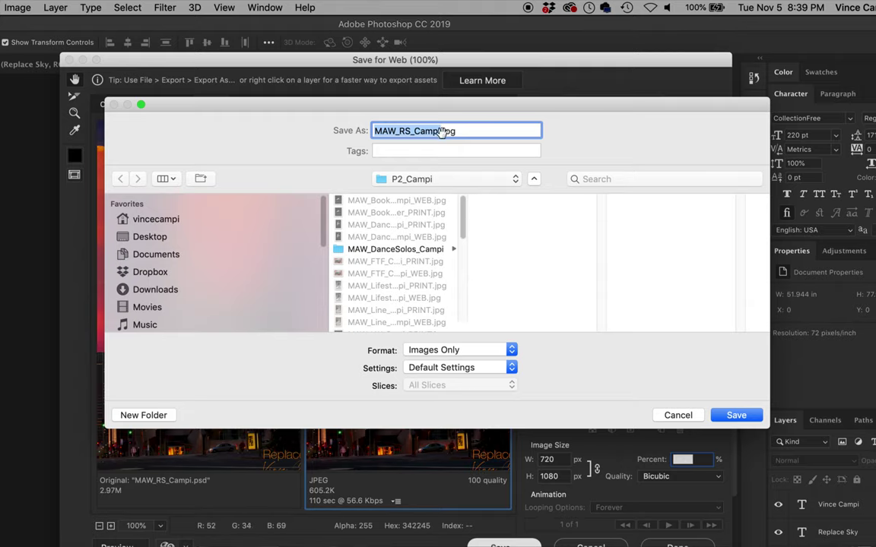
click(397, 131)
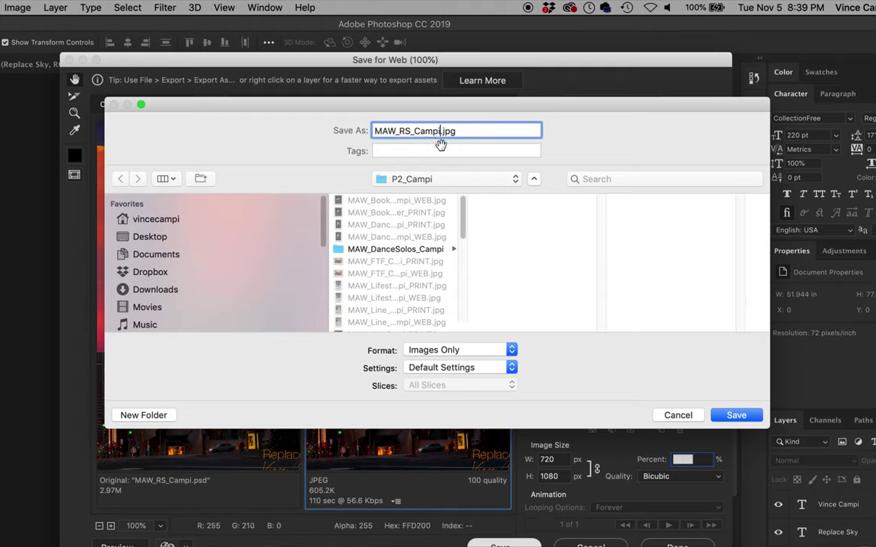
text(WEB)
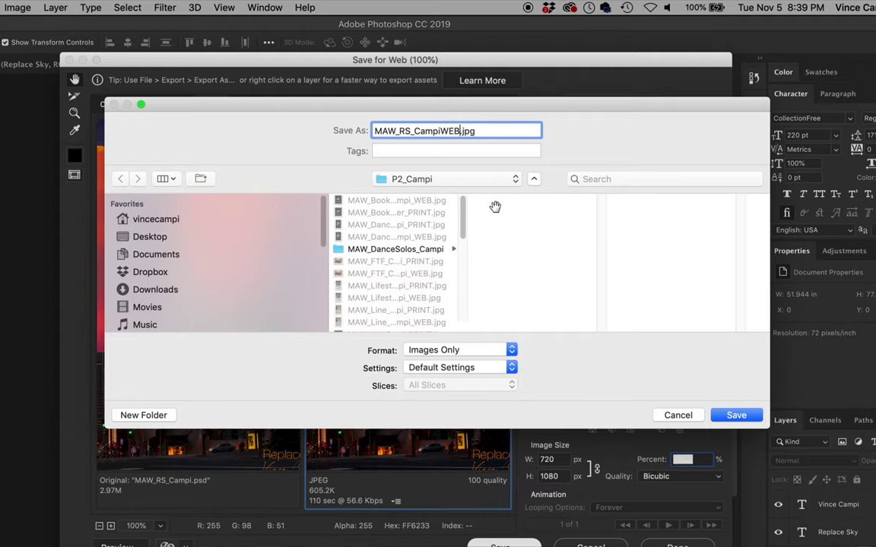
click(733, 416)
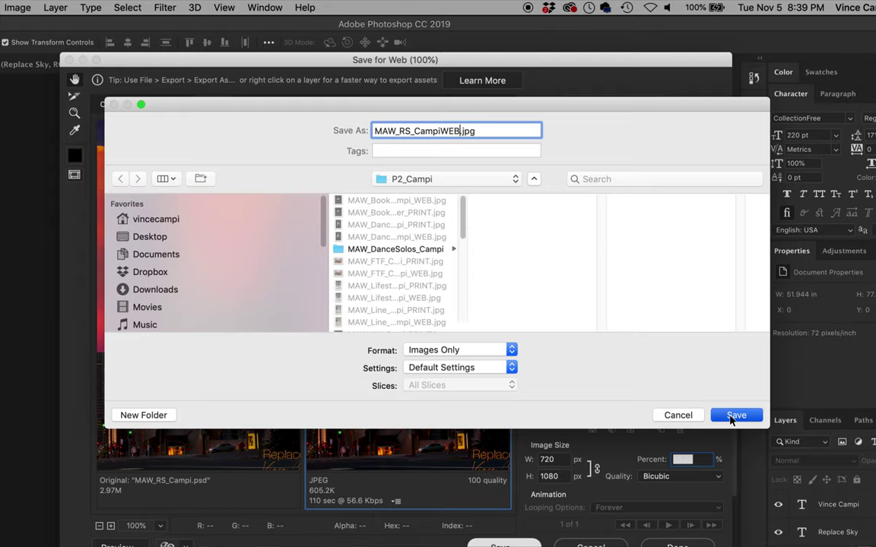